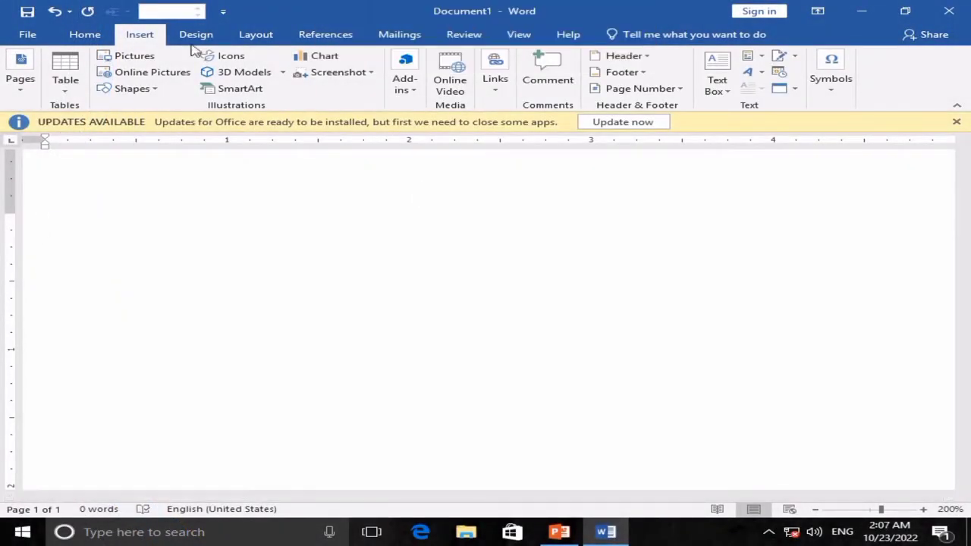
Insert a right triangle about 0.69 inches wide on the blank page.
click(136, 88)
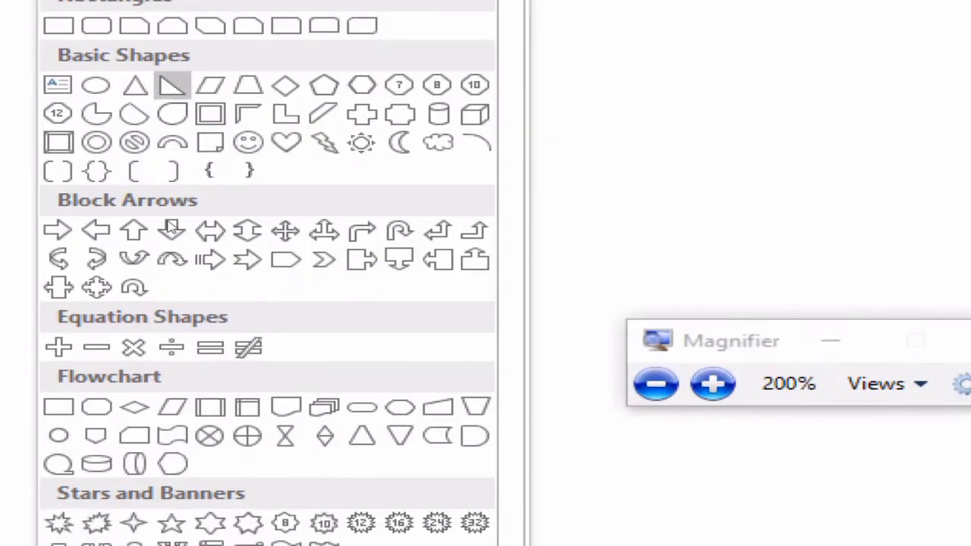
key(Escape)
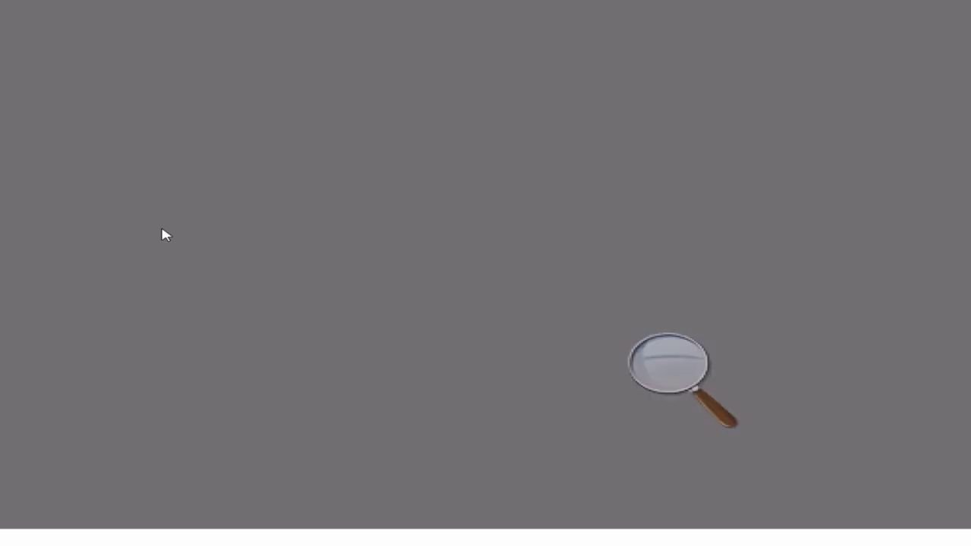
key(super+Escape)
click(136, 90)
mouse_move(271, 199)
mouse_down()
mouse_move(429, 347)
mouse_move(425, 358)
mouse_move(388, 344)
mouse_move(399, 350)
mouse_up()
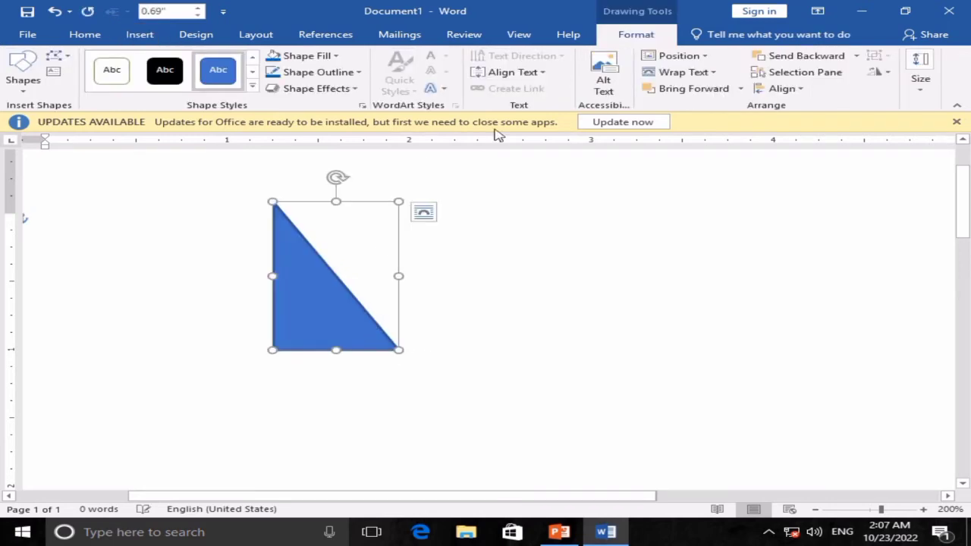
Flip the right triangle vertically so its horizontal edge is at the top.
key(super+plus)
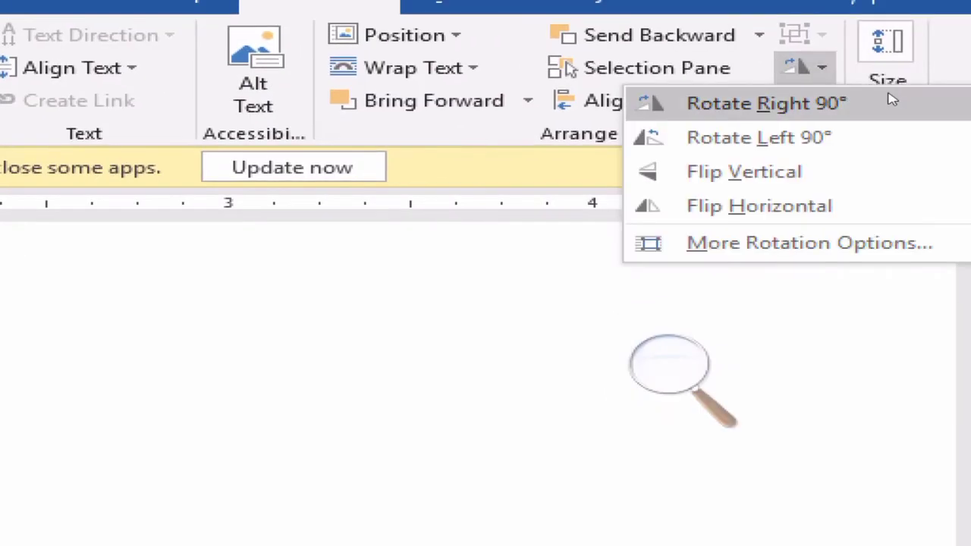
key(super+minus)
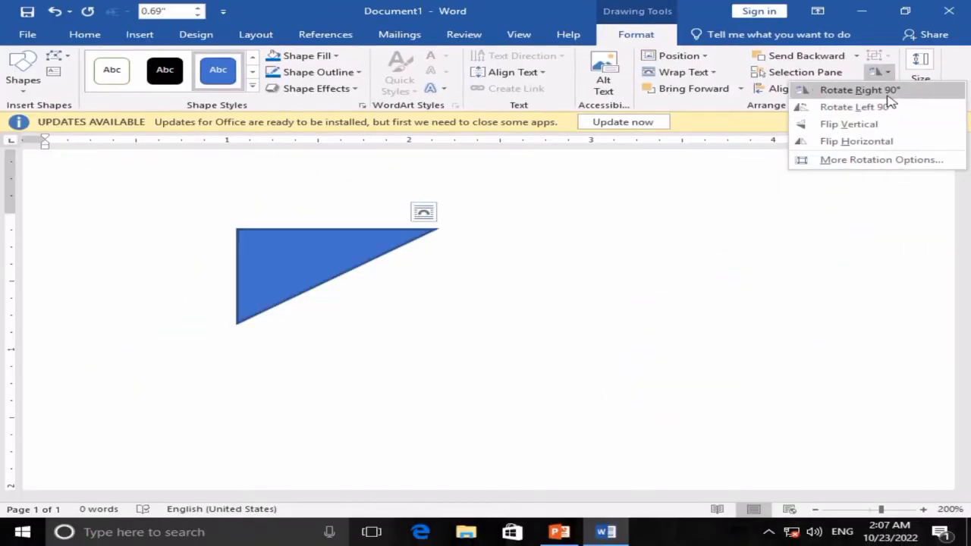
click(886, 126)
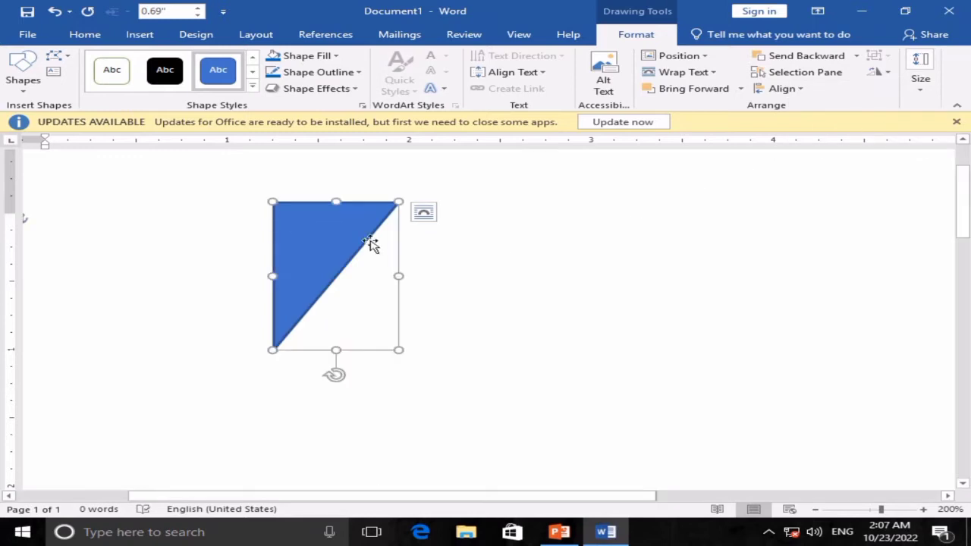
Duplicate the right triangle to the right of the original and flip the copy horizontally.
drag(353, 237, 465, 229)
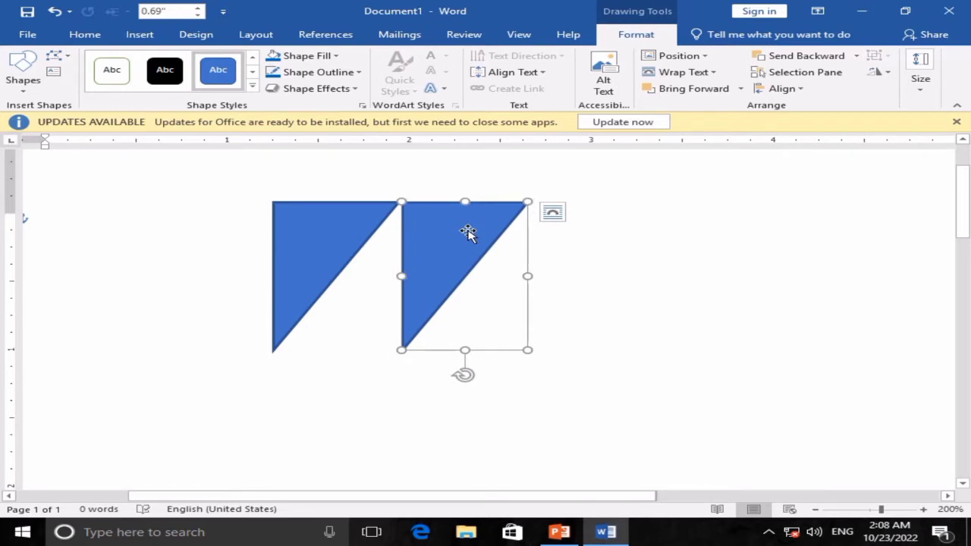
right_click(468, 232)
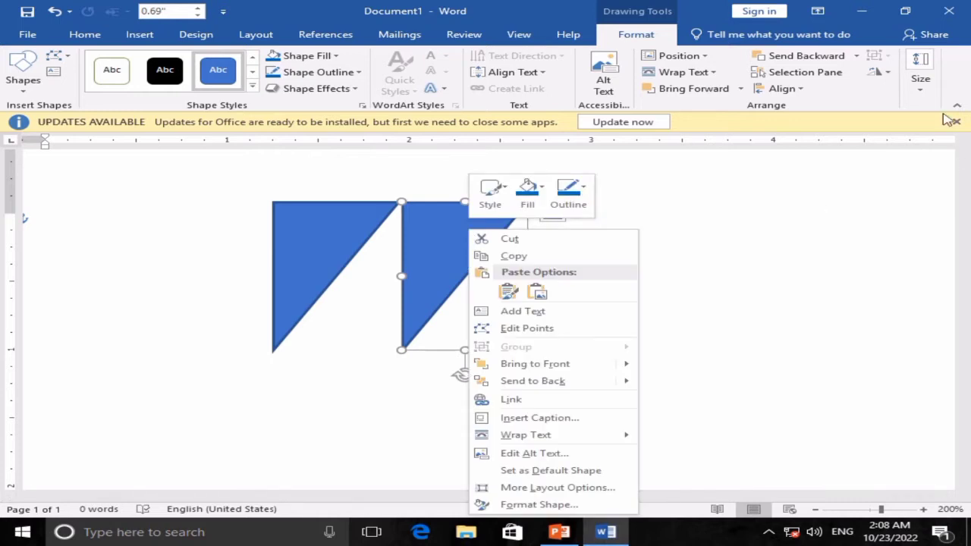
click(882, 72)
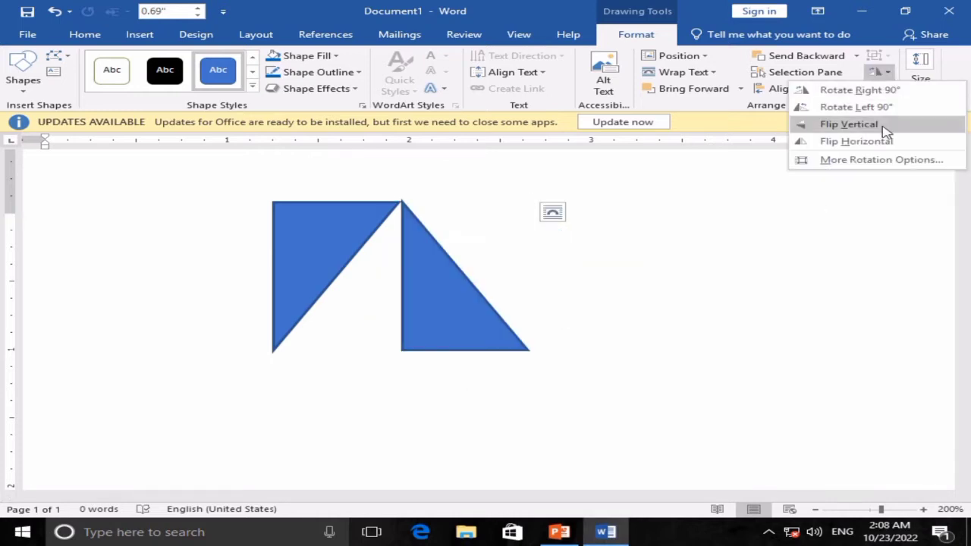
click(883, 143)
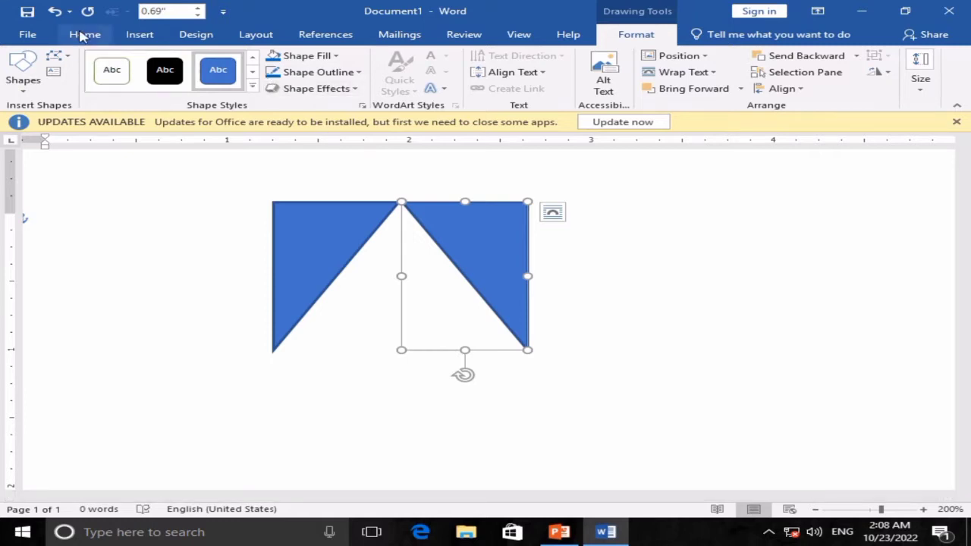
click(84, 35)
click(641, 36)
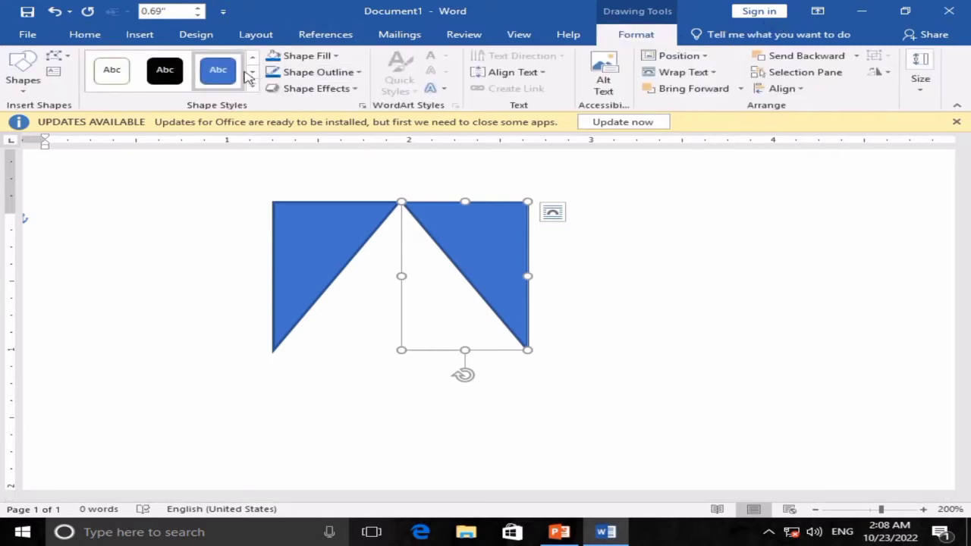
Draw an isosceles triangle about 0.97 inches wide and place its tip where the two right triangles meet.
click(23, 70)
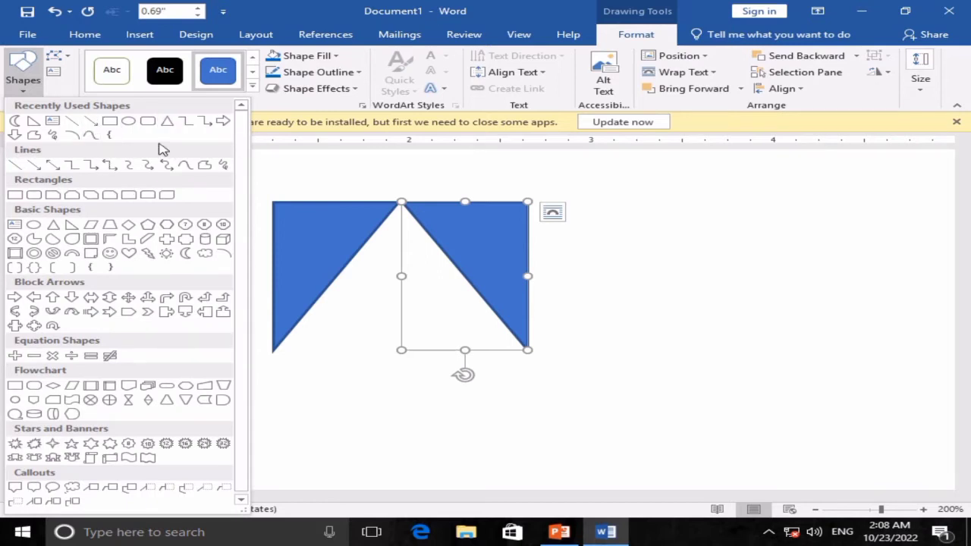
click(167, 122)
drag(631, 254, 808, 436)
drag(632, 382, 437, 348)
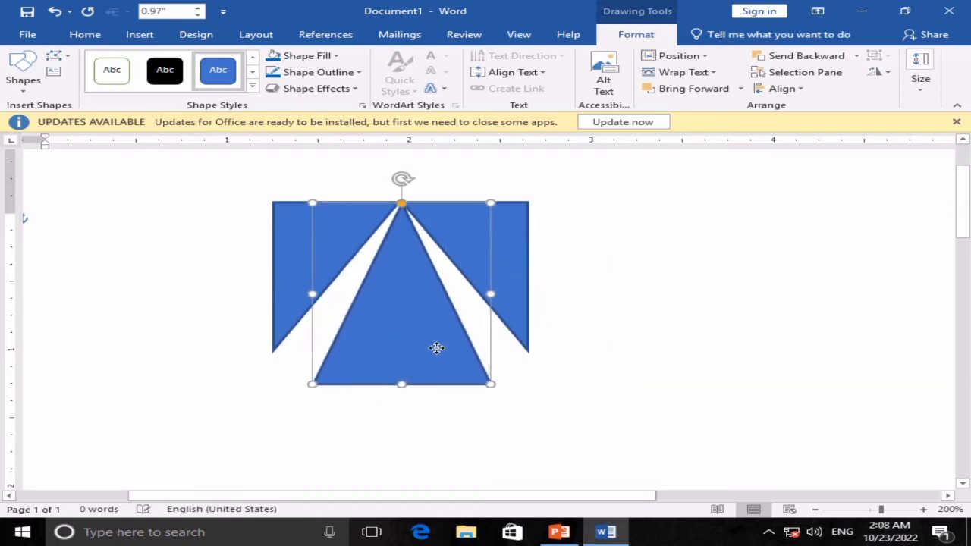
Widen the isosceles triangle to about 1.35 inches and recentre it between the two right triangles.
drag(490, 384, 559, 385)
drag(466, 351, 430, 346)
click(563, 304)
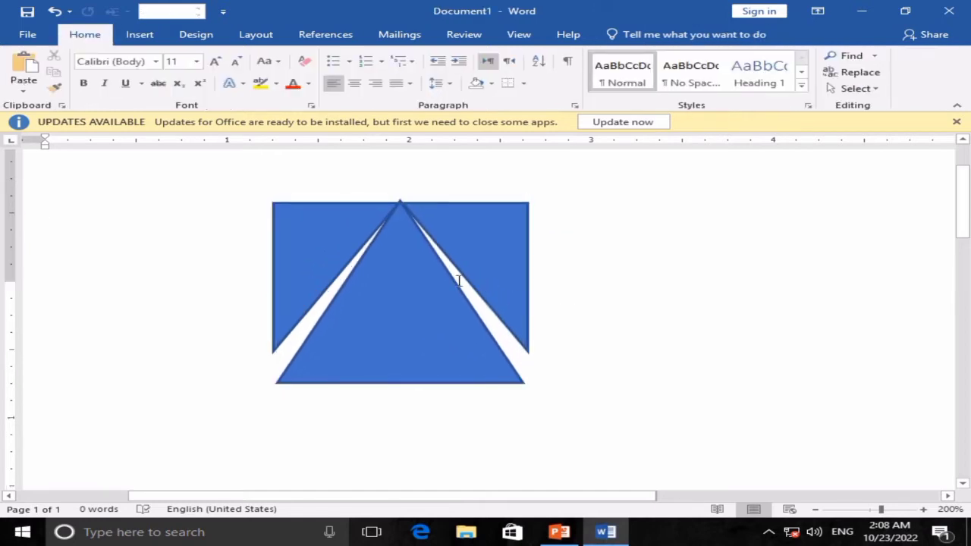
Nudge the isosceles triangle so its tip lines up with the top edge of the two right triangles.
key(super)
key(super)
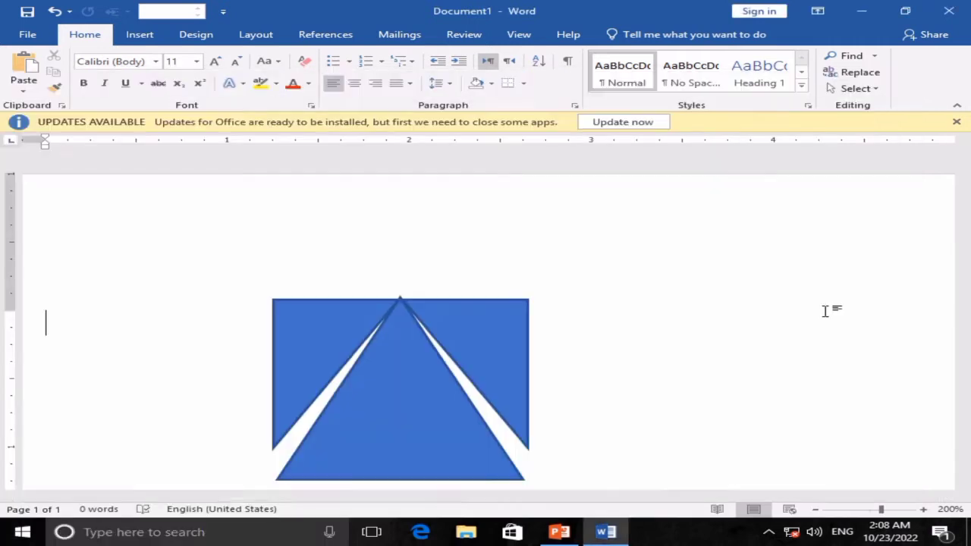
ctrl+scroll(336, 314, up, 7)
ctrl+scroll(438, 316, down, 1)
scroll(444, 314, down, 5)
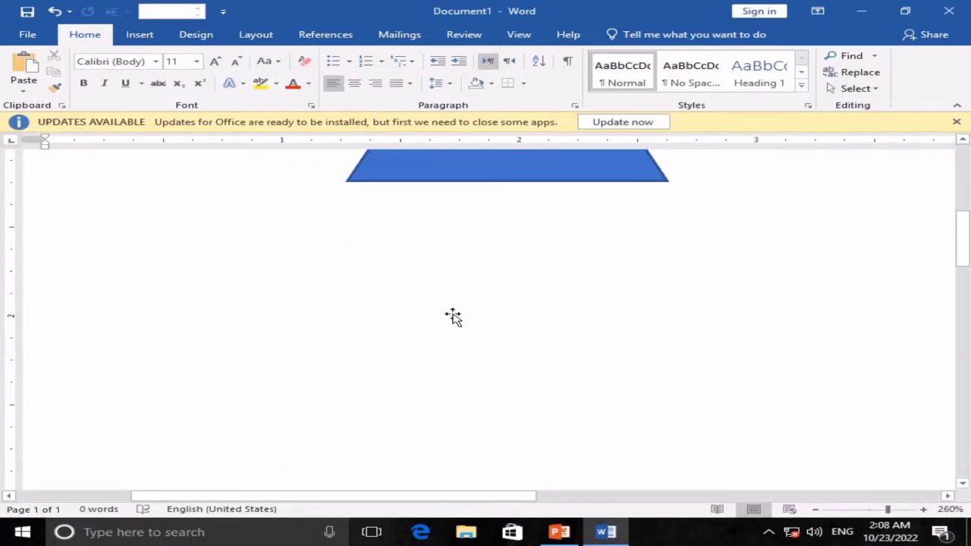
scroll(452, 317, up, 3)
click(502, 296)
scroll(504, 299, up, 3)
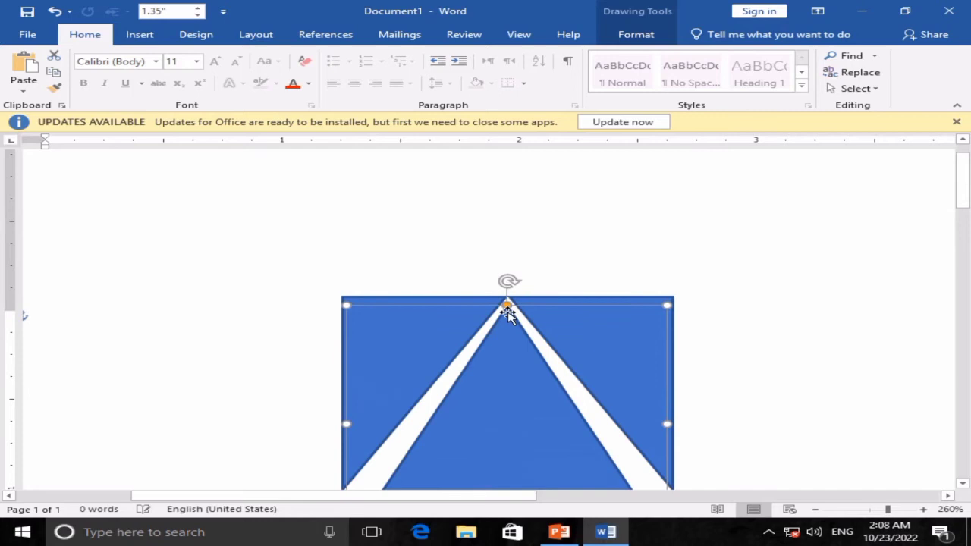
drag(501, 325, 502, 316)
scroll(513, 308, down, 1)
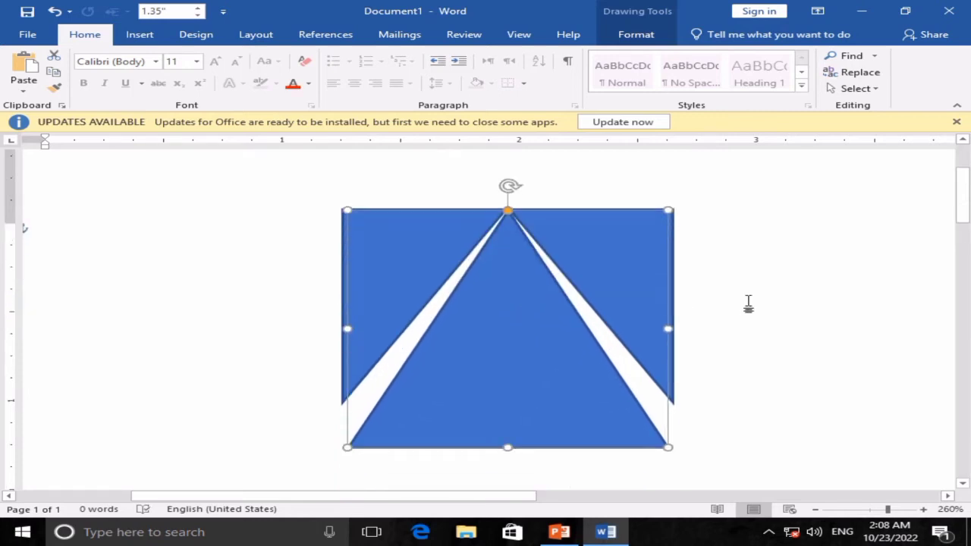
Resize the right-hand triangle to about 0.68 inches wide so its lower corner meets the central triangle's base corner.
click(761, 304)
click(664, 315)
drag(672, 402, 668, 447)
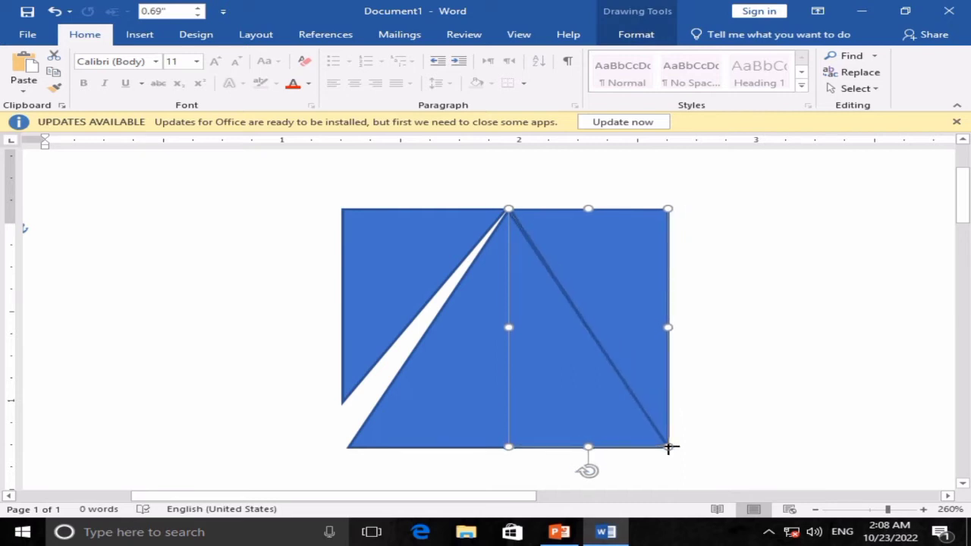
click(747, 429)
click(662, 426)
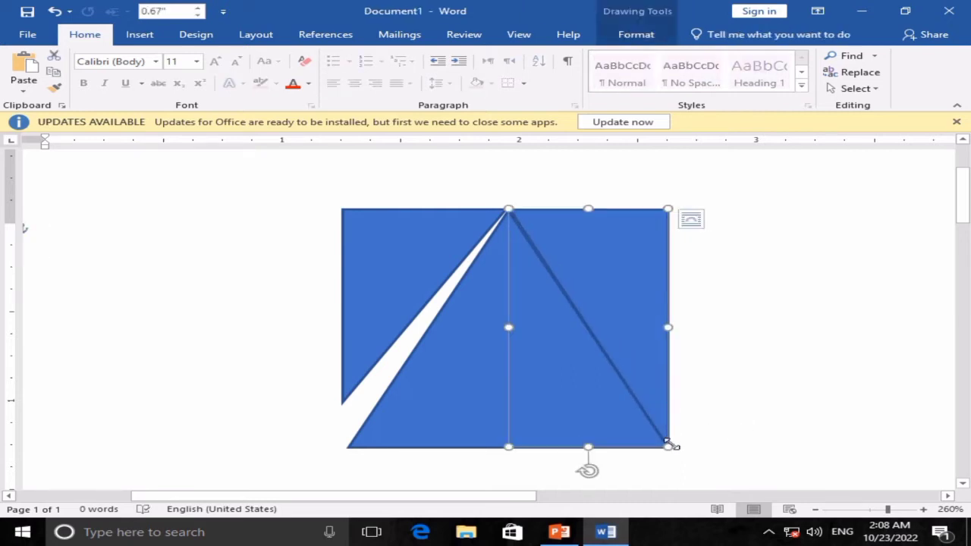
drag(669, 448, 670, 448)
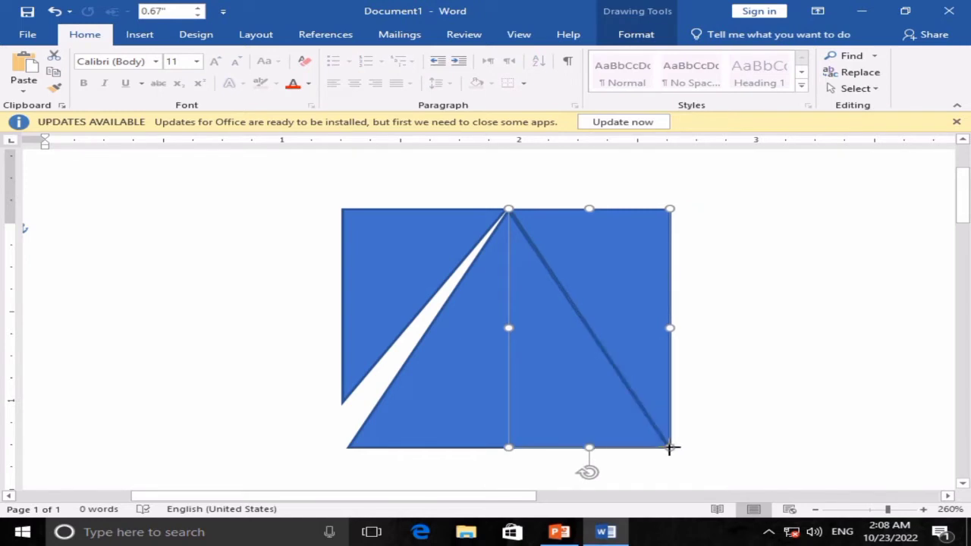
Shrink the right-hand triangle slightly to about 0.67 inches wide so its lower corner fits the central triangle's base.
key(super)
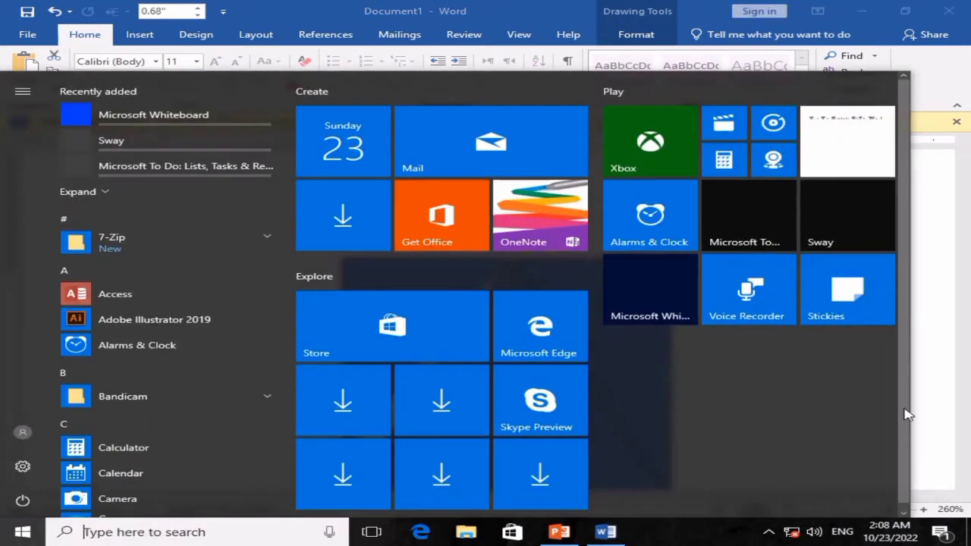
key(Escape)
scroll(739, 410, up, 18)
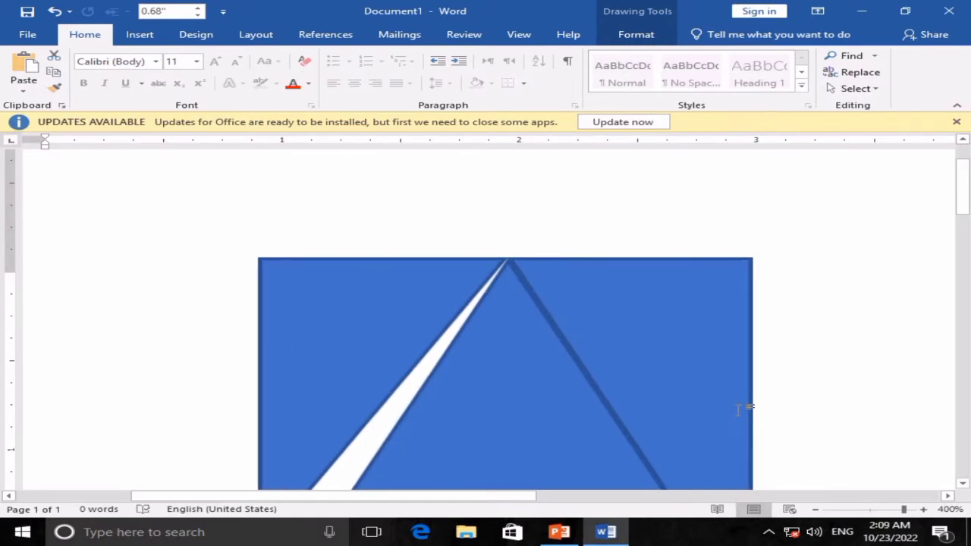
click(821, 368)
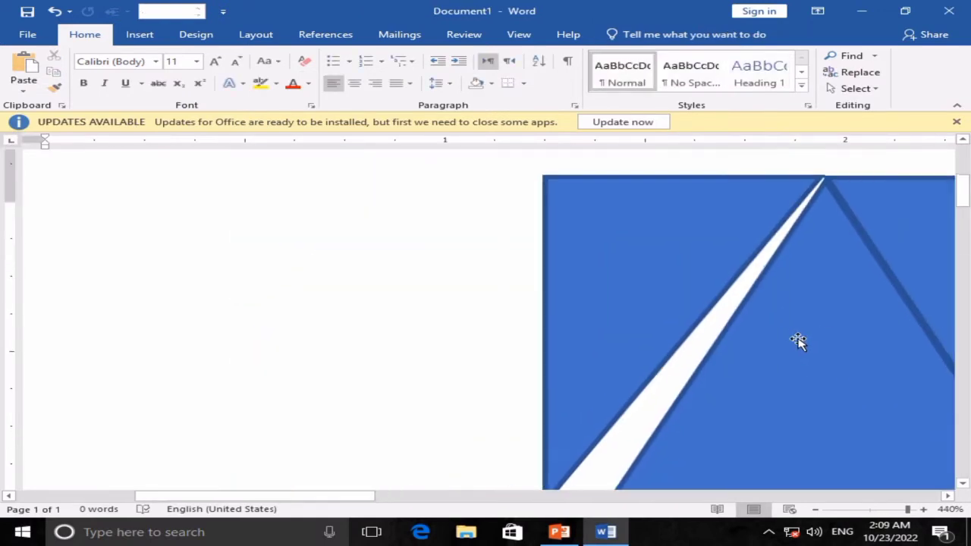
drag(453, 497, 514, 460)
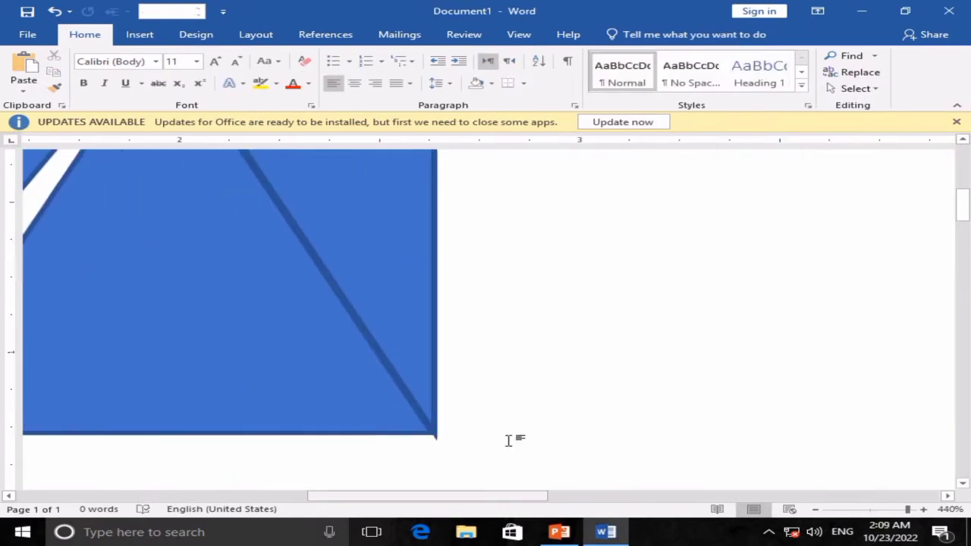
click(433, 438)
drag(433, 433, 431, 427)
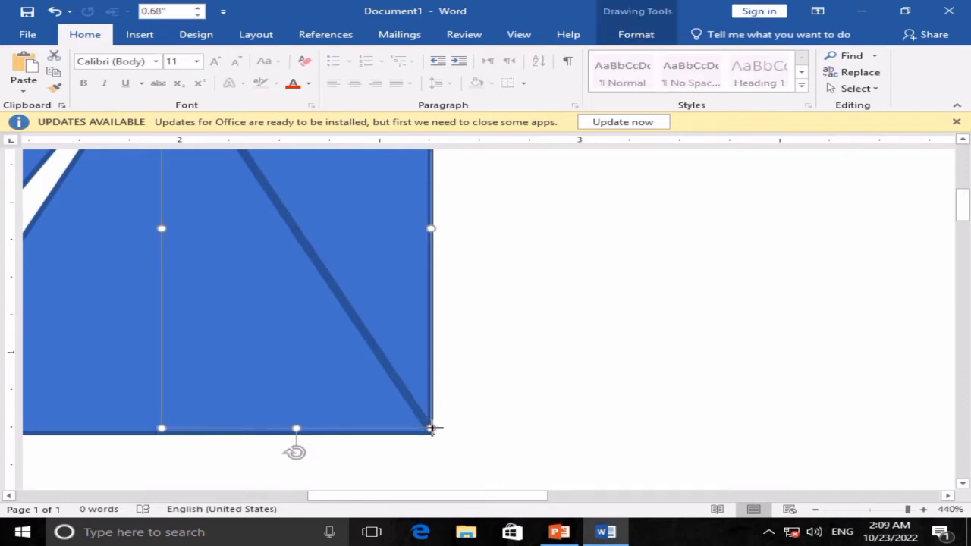
click(454, 418)
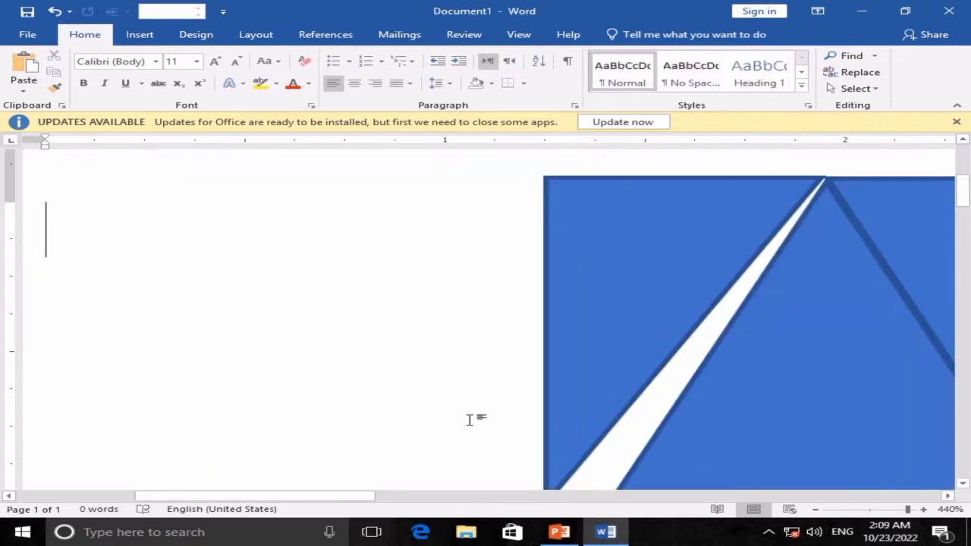
Fine-tune the right-hand triangle's lower corner to about 0.68 inches wide, matching the central triangle's sloping edge.
drag(301, 496, 414, 498)
scroll(562, 421, down, 2)
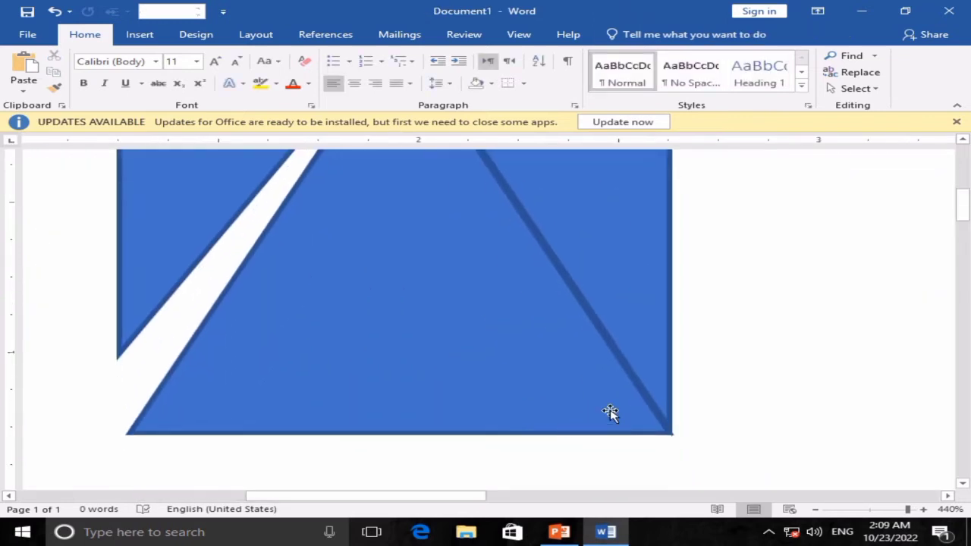
click(647, 398)
click(664, 398)
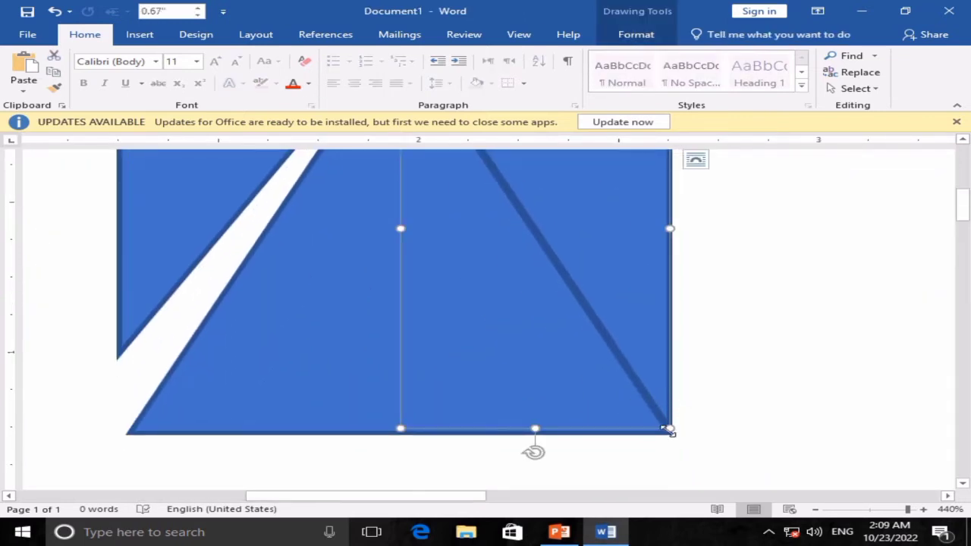
drag(670, 428, 672, 427)
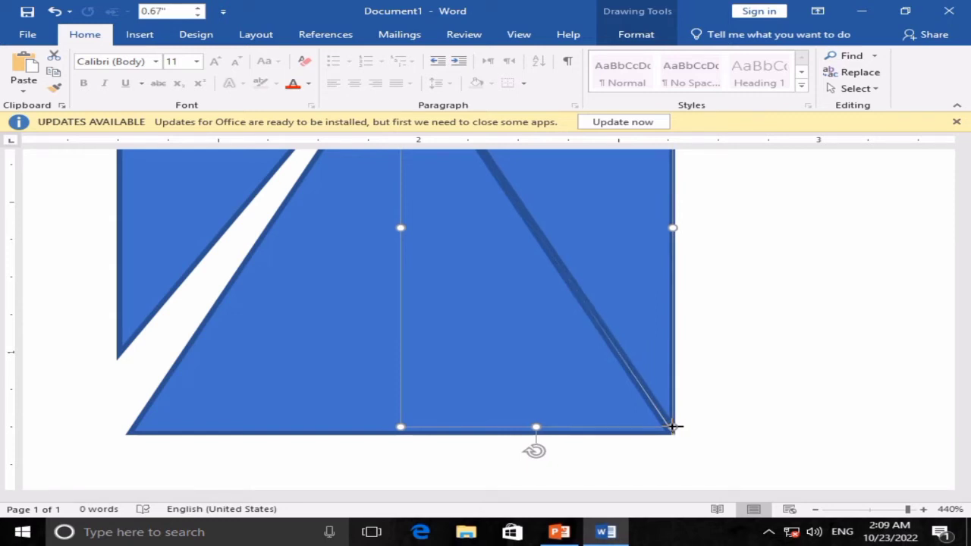
drag(673, 426, 673, 427)
Delete the left-hand right triangle and put a copy of the resized right-hand triangle in its place.
scroll(638, 292, up, 3)
click(224, 251)
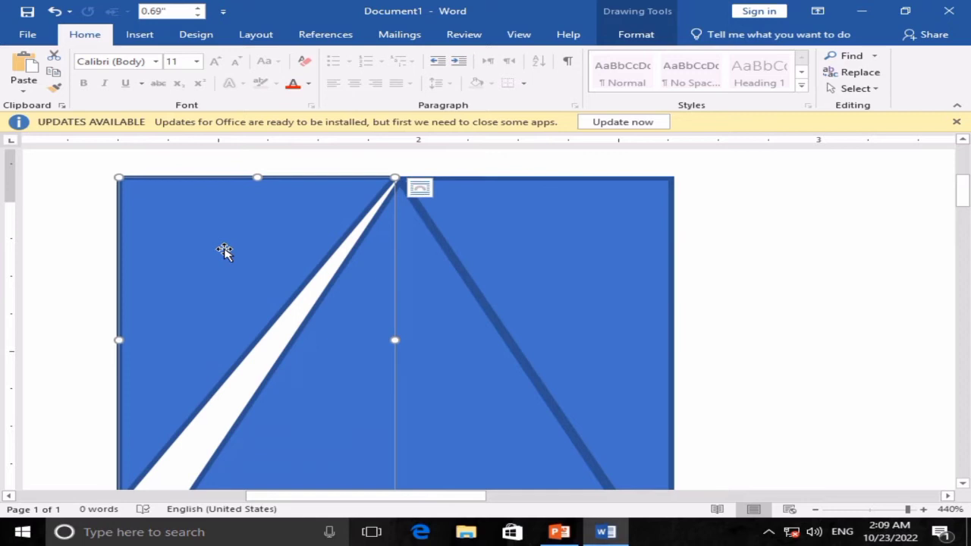
key(Delete)
click(513, 235)
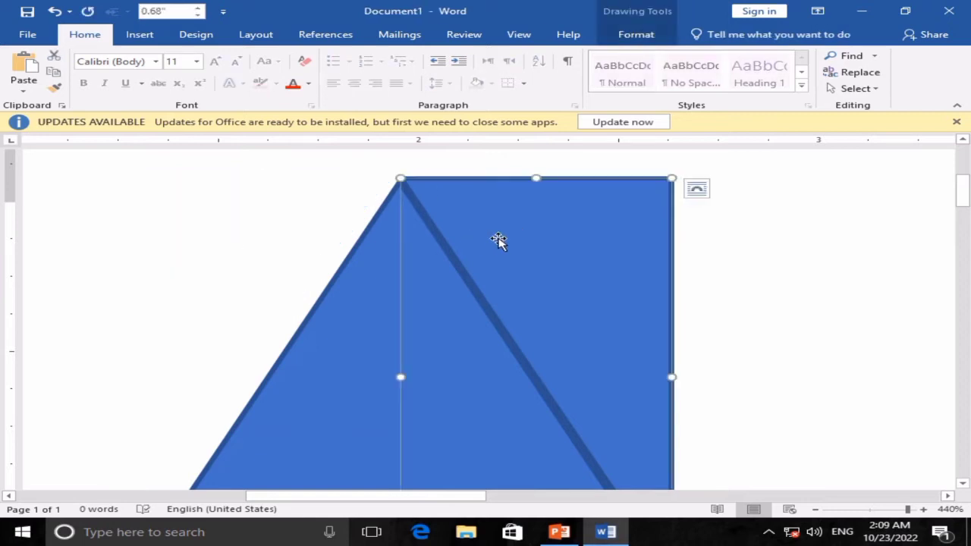
drag(514, 240, 241, 223)
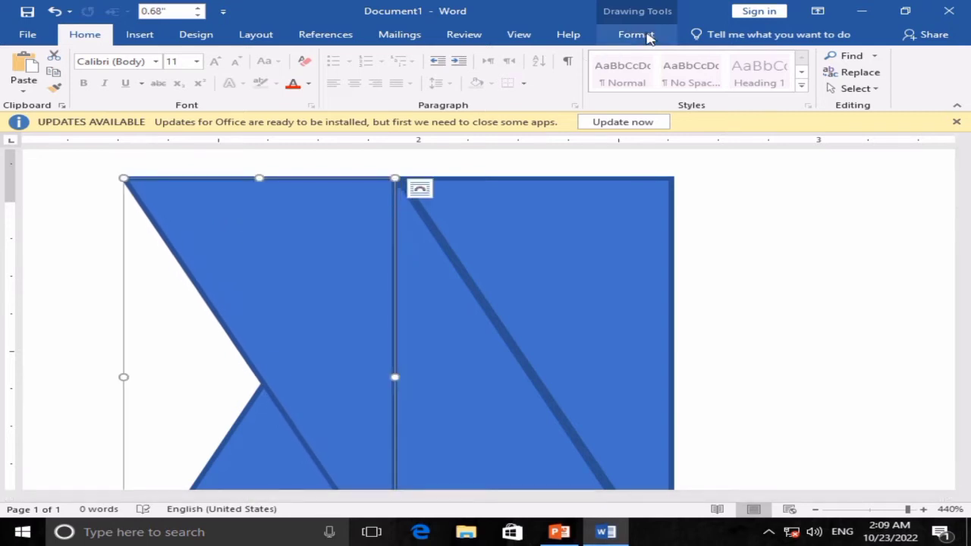
key(Escape)
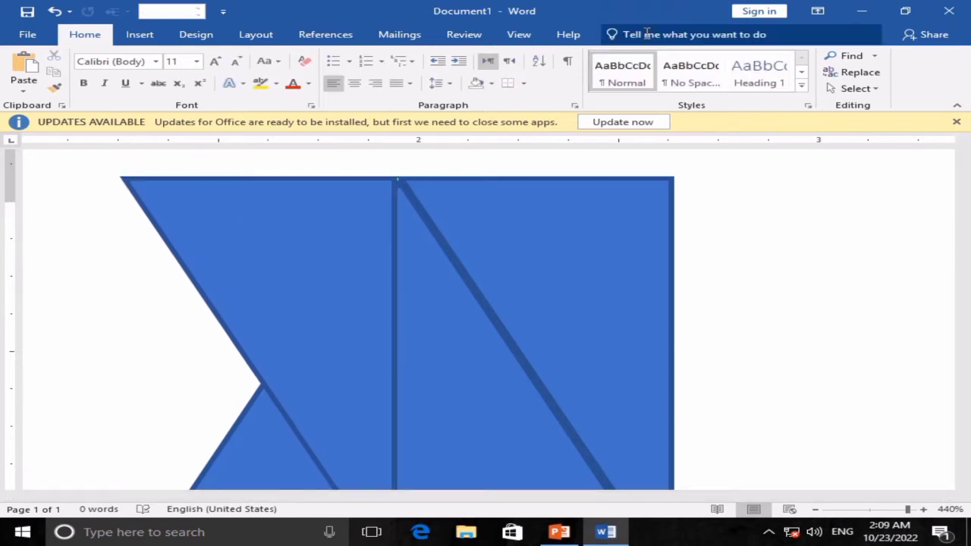
click(366, 197)
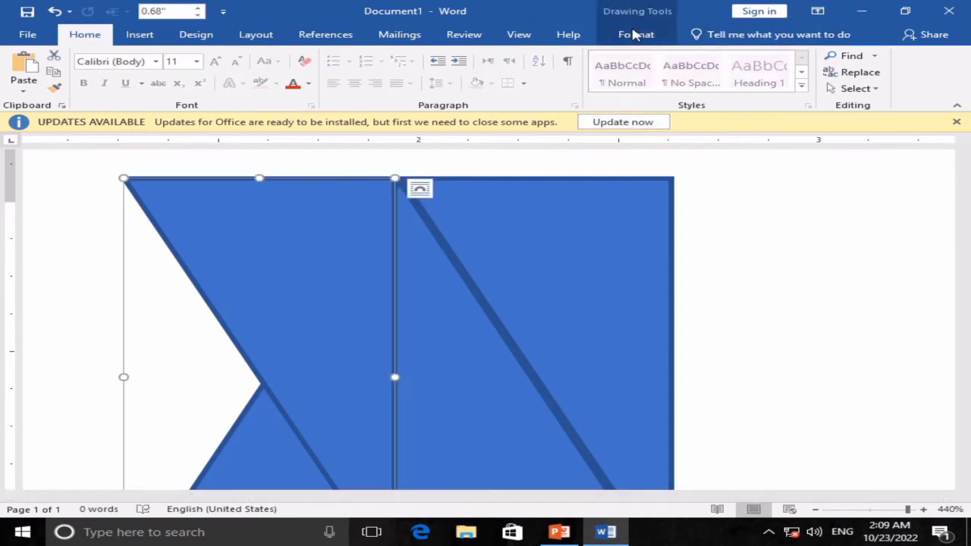
Flip the left-hand triangle copy horizontally and nudge it rightward until it closes the gap to the central triangle's sloping edge.
click(636, 34)
click(885, 76)
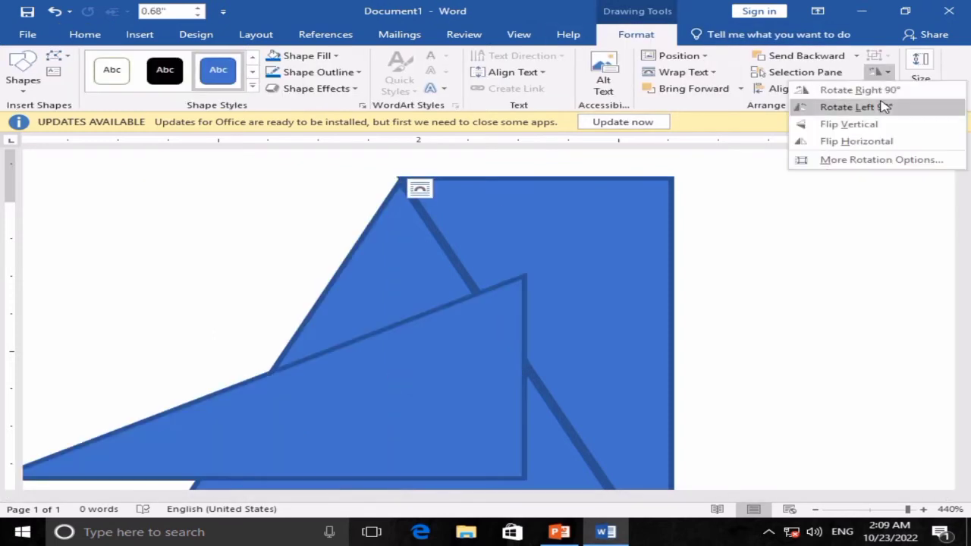
click(865, 142)
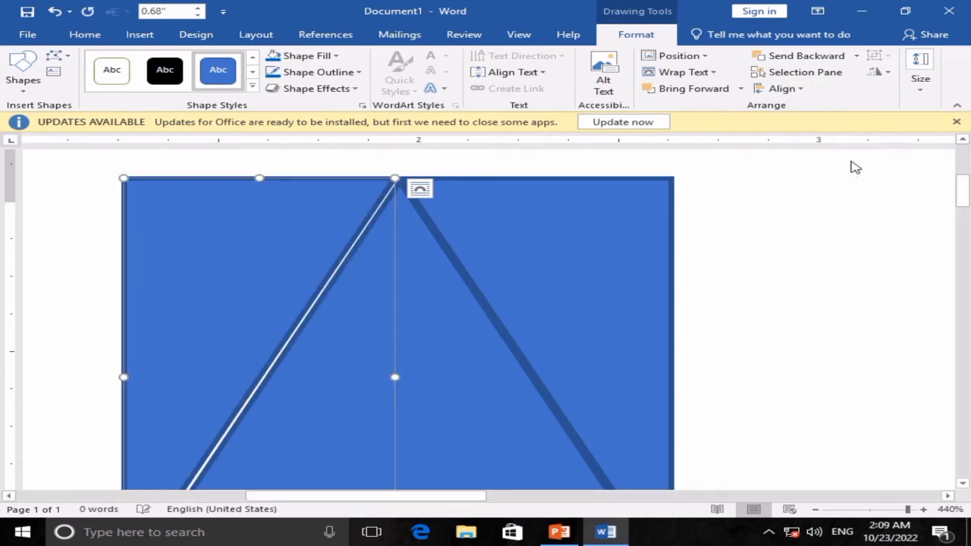
key(Right)
key(Right)
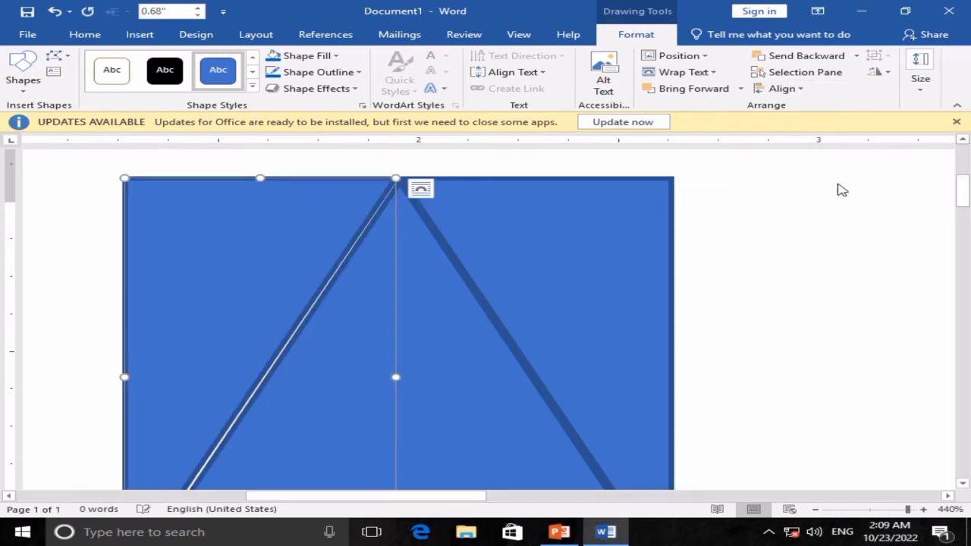
key(Right)
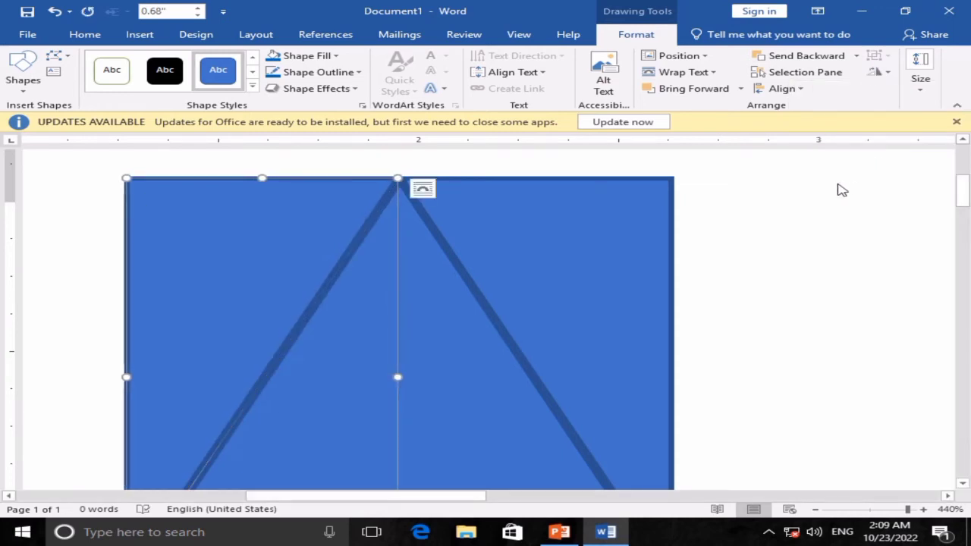
Resize the left-hand triangle slightly inward at its lower outer corner to fit the central triangle's base corner.
scroll(842, 189, down, 4)
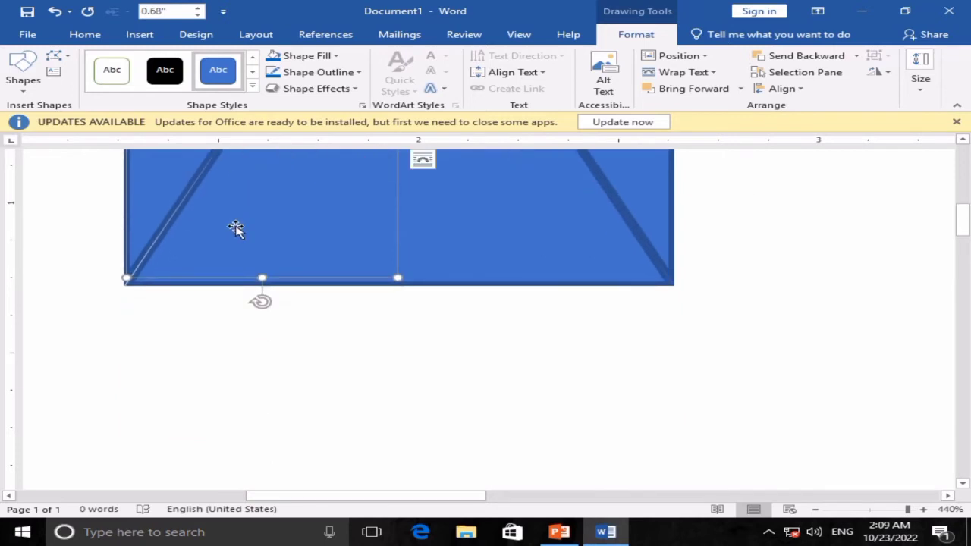
scroll(342, 273, up, 4)
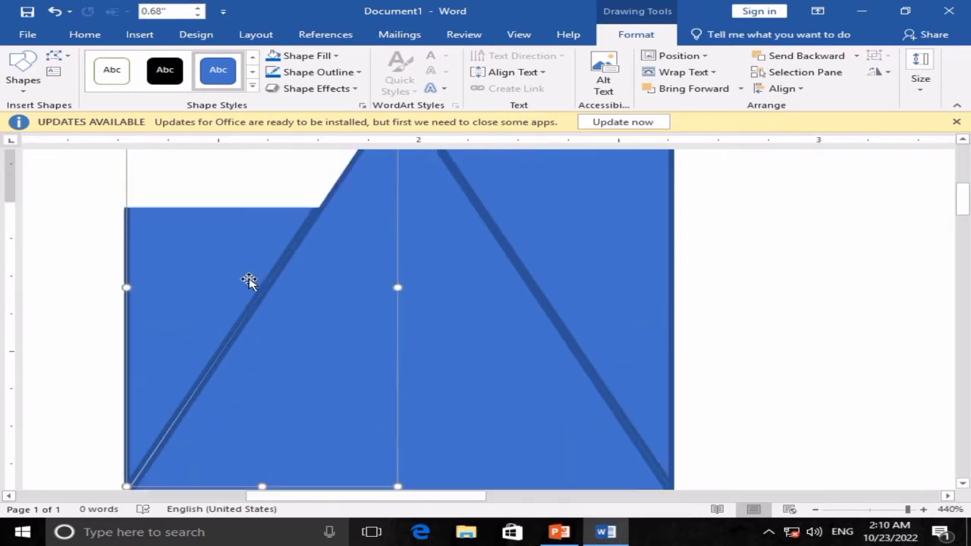
scroll(236, 278, down, 2)
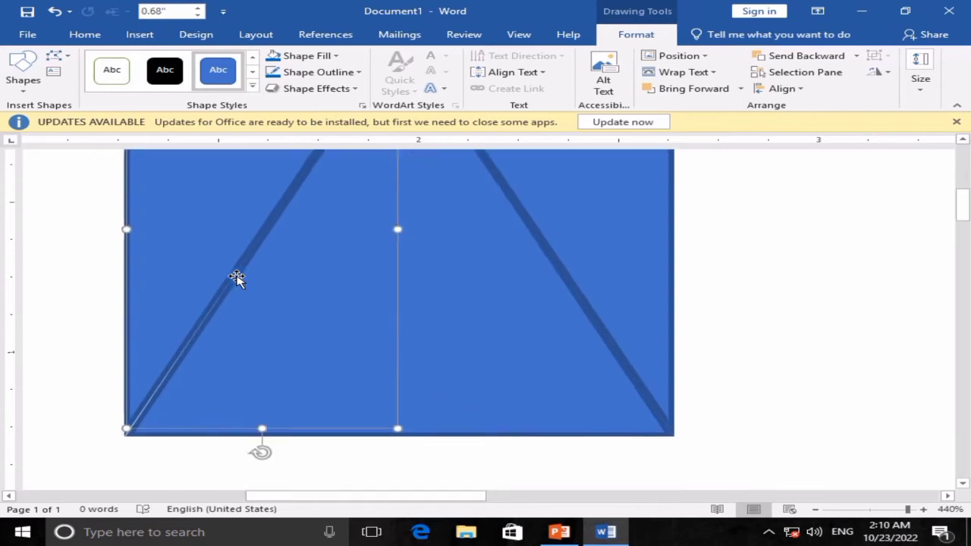
drag(122, 427, 128, 427)
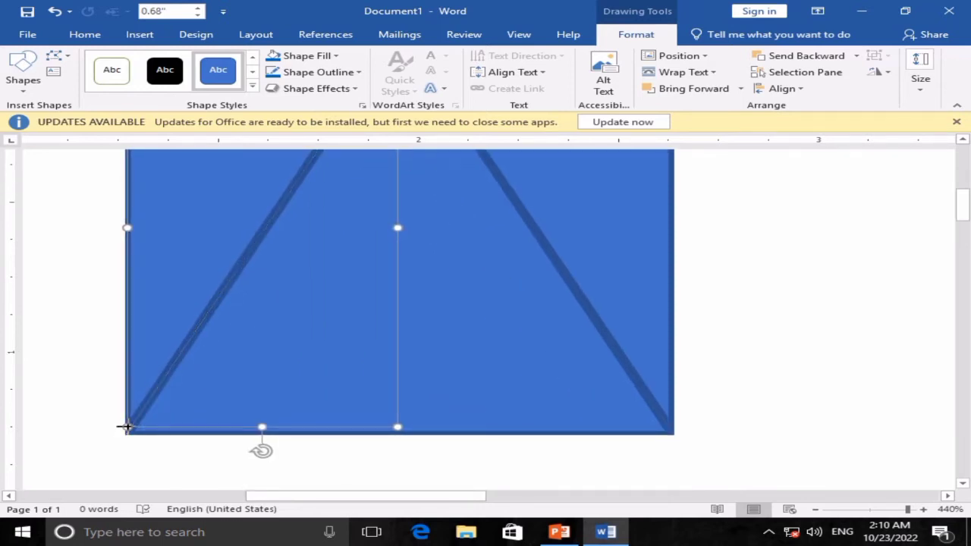
click(715, 351)
Give both outer right triangles the standard orange fill and a matching orange outline.
scroll(705, 354, down, 16)
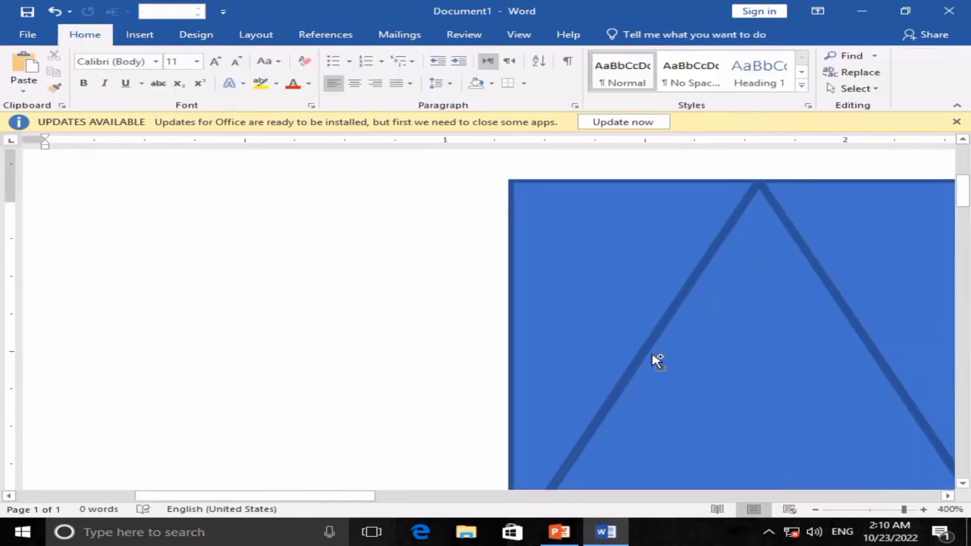
click(666, 260)
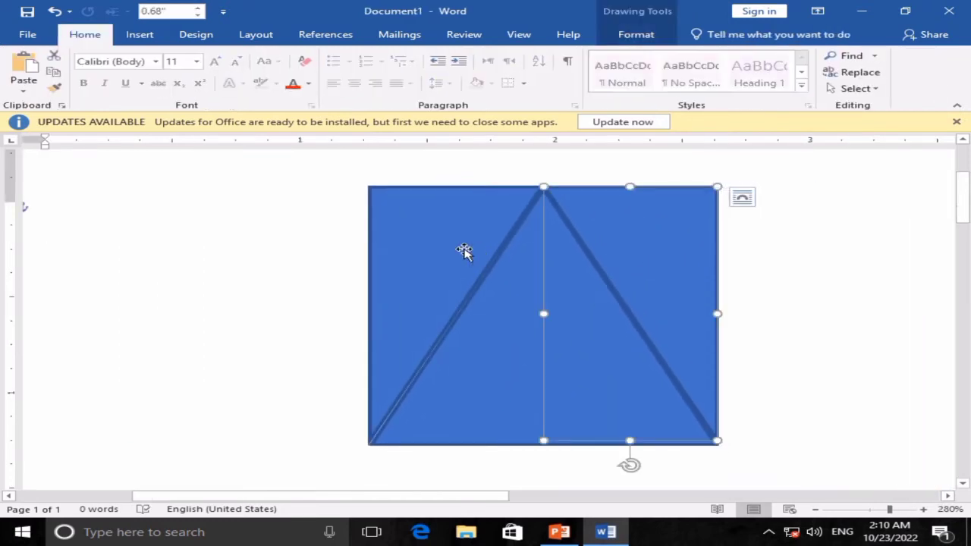
shift+click(462, 251)
click(610, 38)
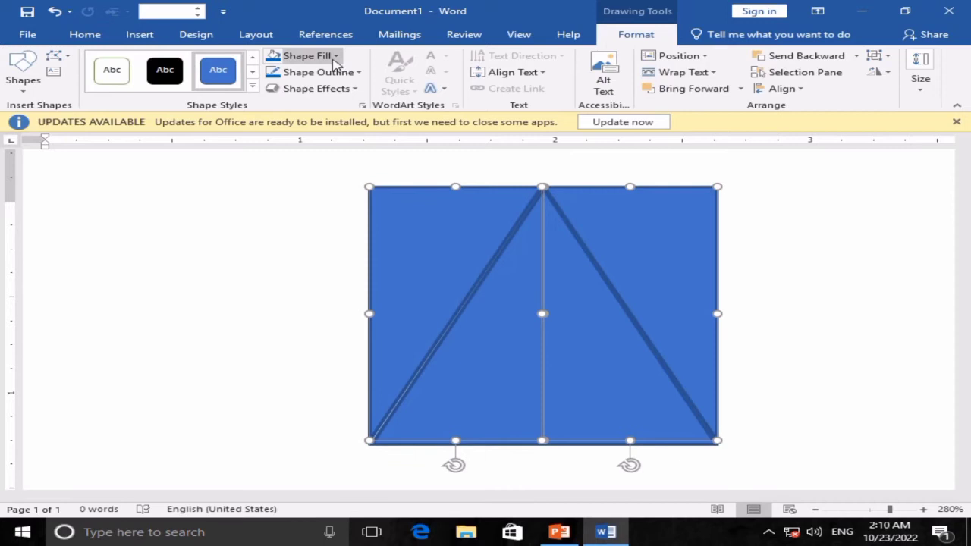
click(277, 56)
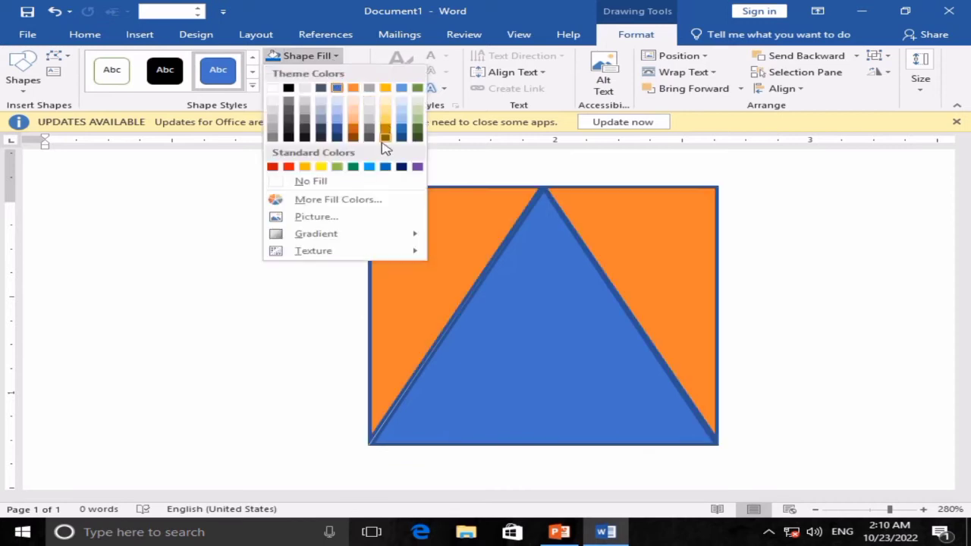
click(304, 166)
click(319, 72)
click(307, 182)
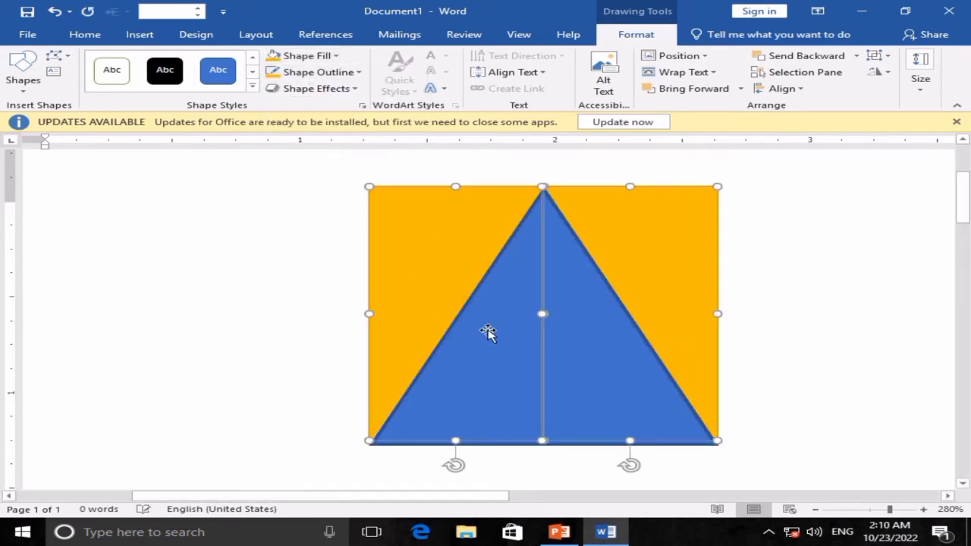
Duplicate the central blue triangle and place the copy straight below it, overlapping its lower part.
click(536, 326)
click(751, 291)
click(567, 310)
scroll(568, 310, down, 2)
drag(559, 281, 559, 364)
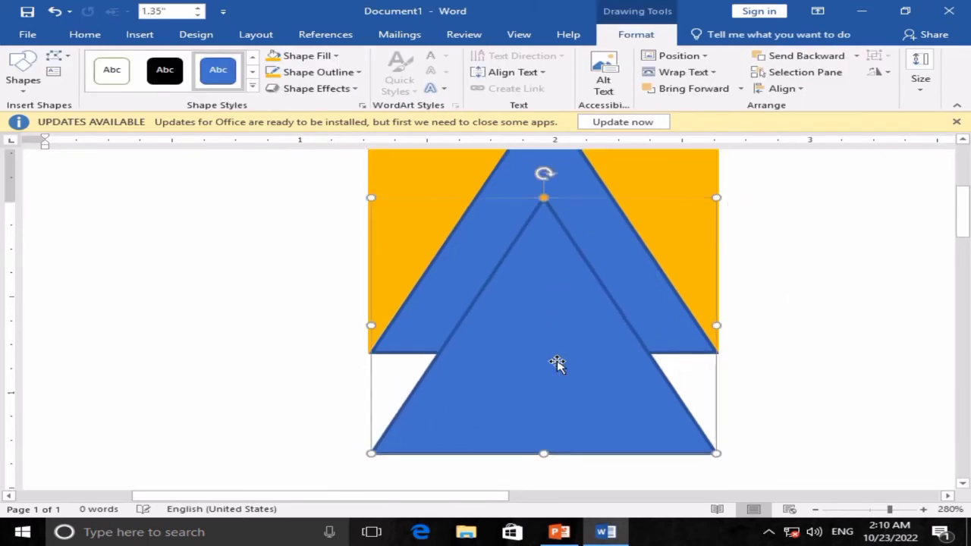
Give the lower triangle copy a white fill and a white outline to cut out the inside of the A.
scroll(559, 364, up, 2)
click(325, 57)
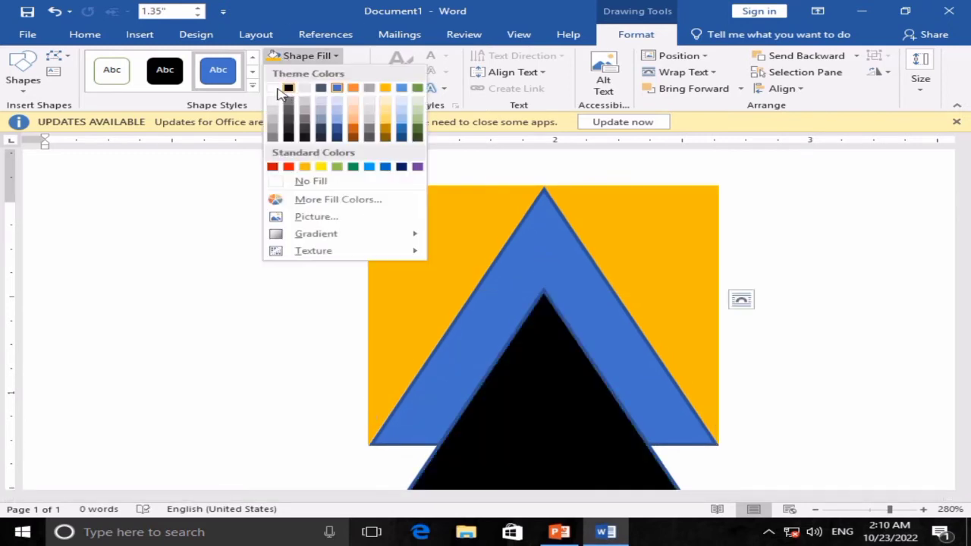
click(281, 86)
click(288, 76)
click(275, 102)
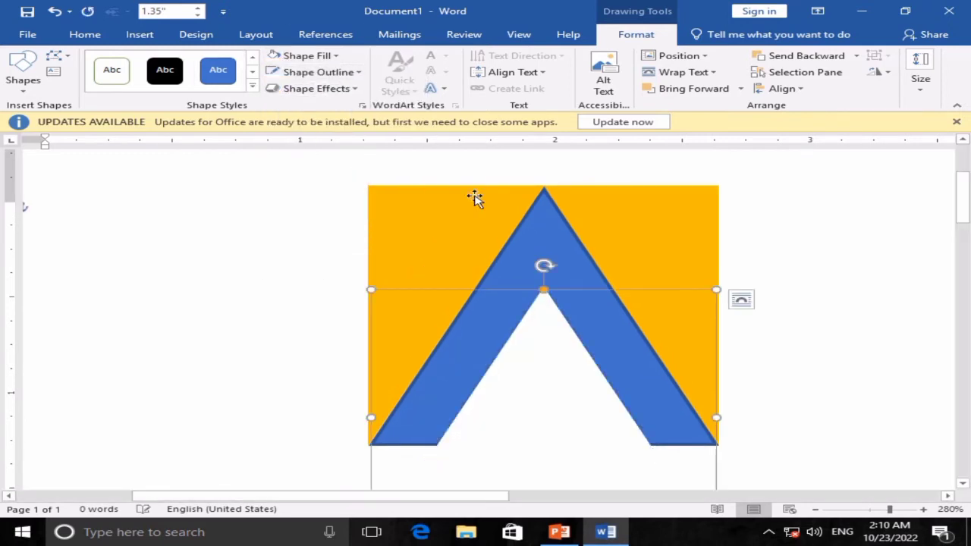
Recolour the original central triangle with the standard blue fill and a matching blue outline.
scroll(591, 220, down, 2)
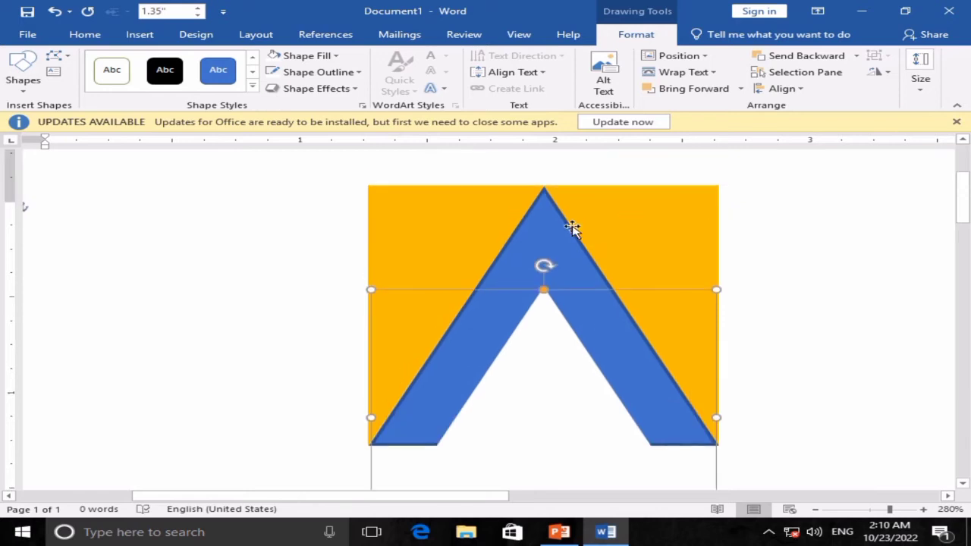
click(332, 58)
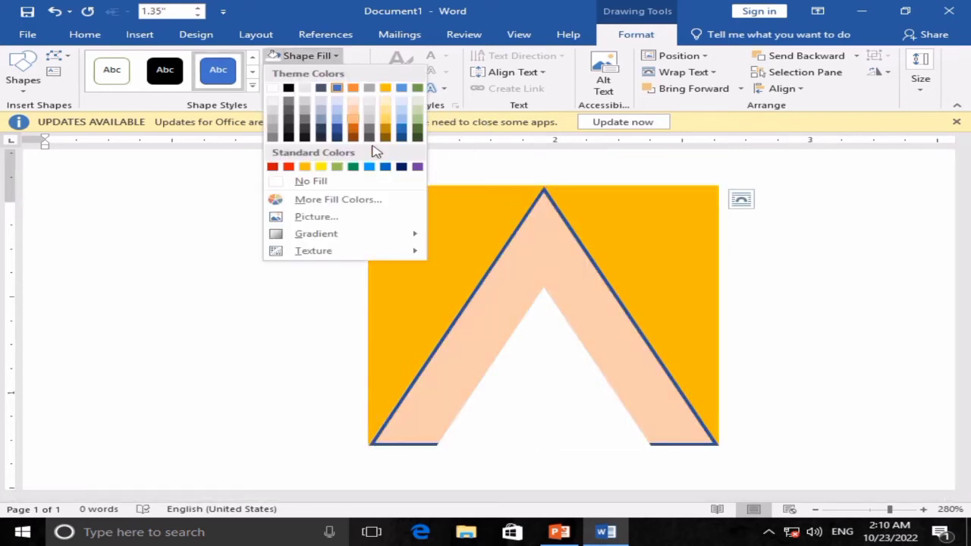
click(385, 167)
click(318, 72)
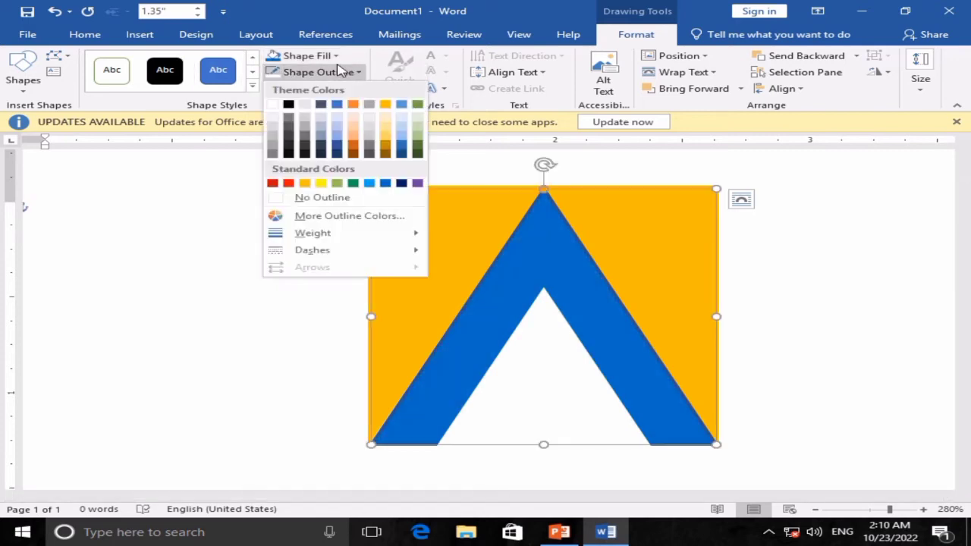
click(386, 182)
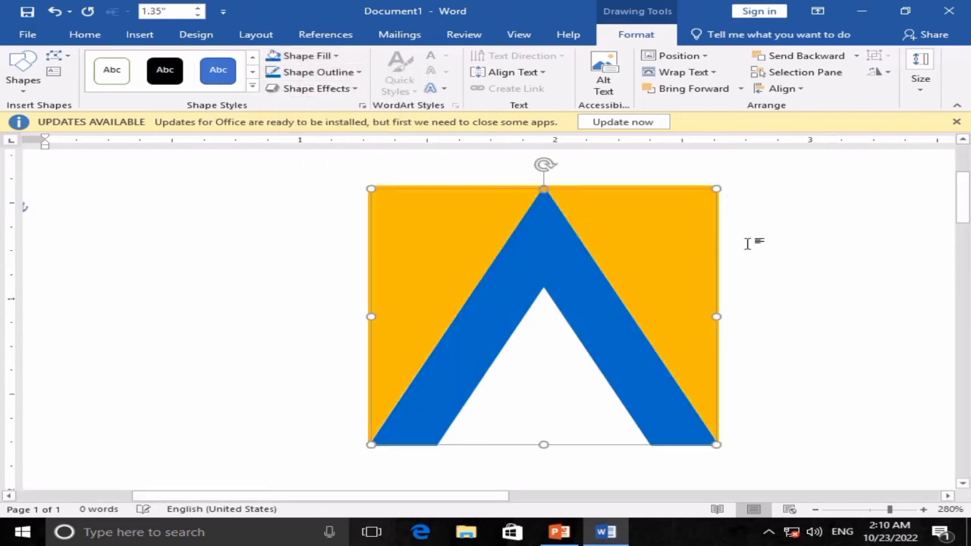
Draw a tall Moon shape about 0.31 inches wide beside the lower left of the A.
scroll(748, 243, down, 3)
click(23, 76)
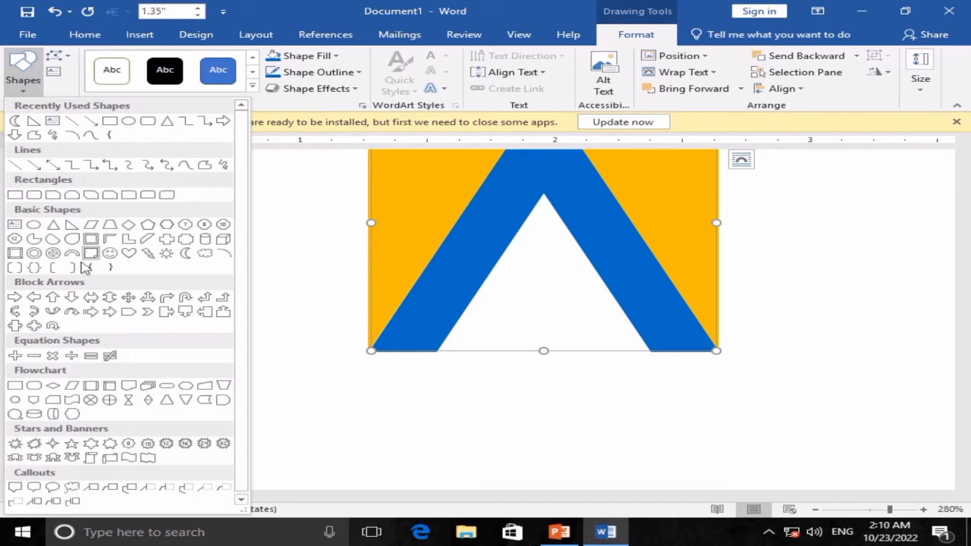
key(super+plus)
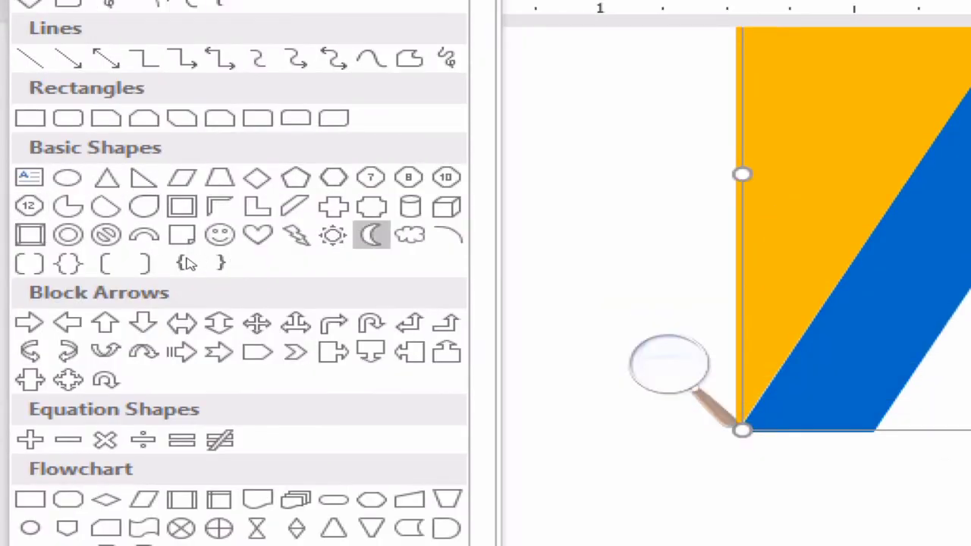
click(371, 235)
key(super+minus)
drag(272, 229, 353, 460)
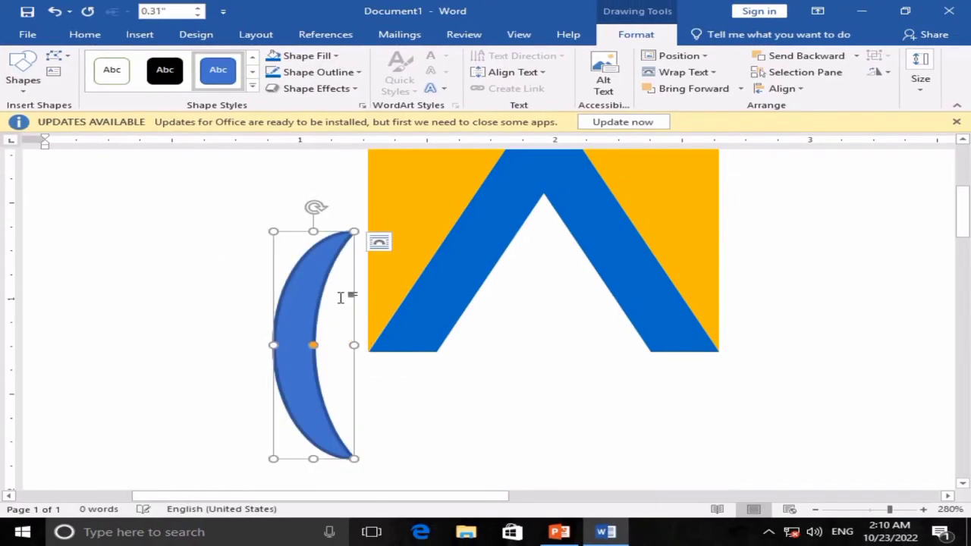
Enlarge the crescent to about 0.38 inches wide and rotate it into a sloping arch across the middle of the A.
drag(315, 299, 361, 441)
drag(425, 409, 885, 405)
drag(791, 325, 626, 345)
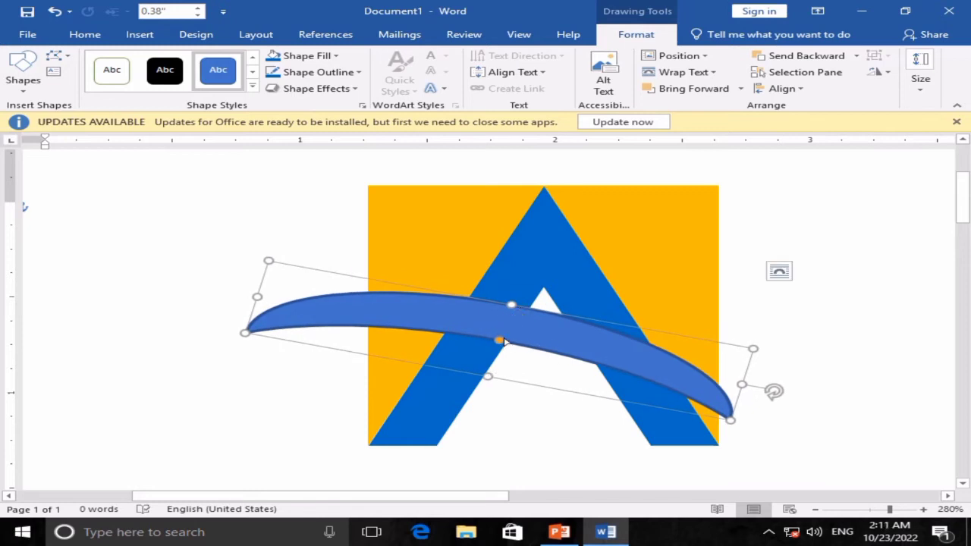
Thin the crescent, enlarge it to about 0.55 inches wide and position it lower across the legs of the A.
drag(505, 344, 505, 325)
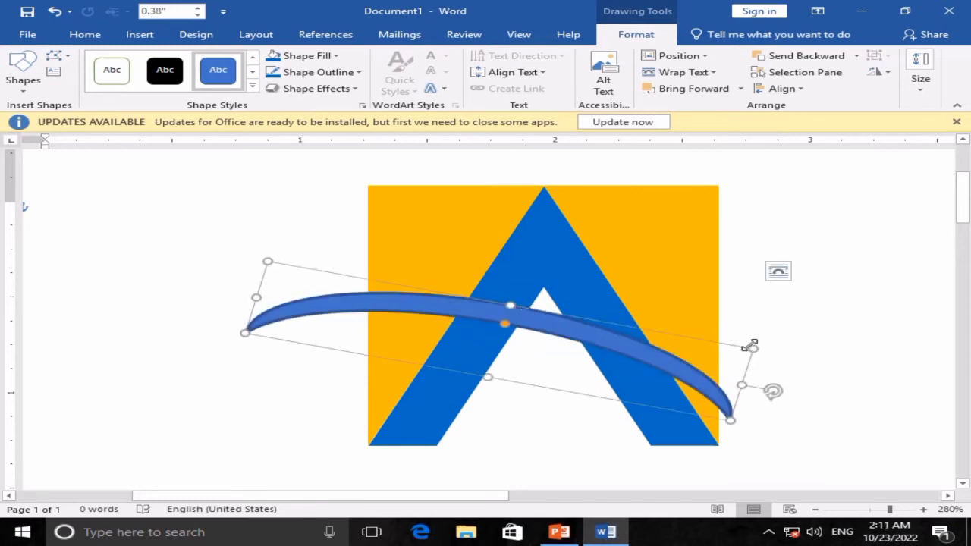
drag(773, 342, 793, 324)
drag(657, 336, 682, 415)
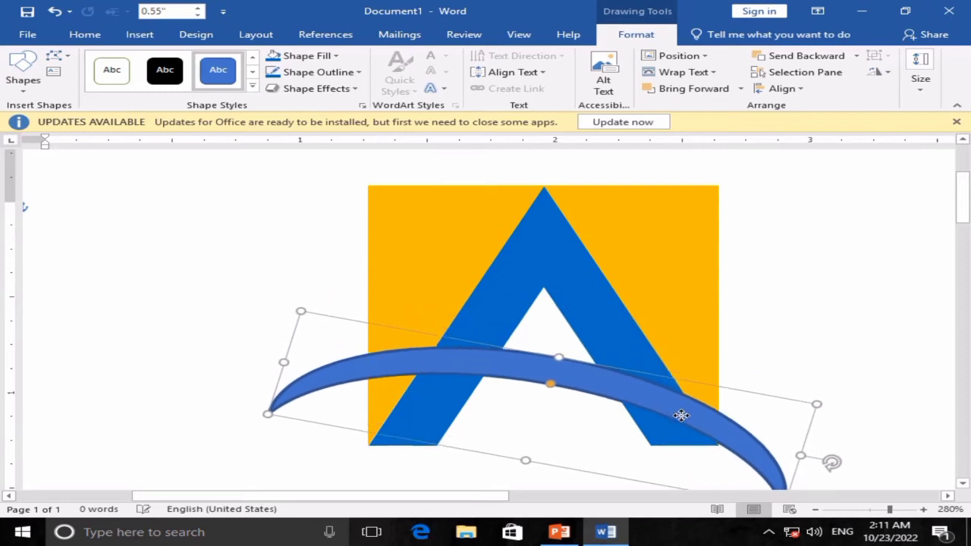
Draw a small rectangle above the crescent's right-hand end, beside the orange square.
scroll(677, 410, down, 3)
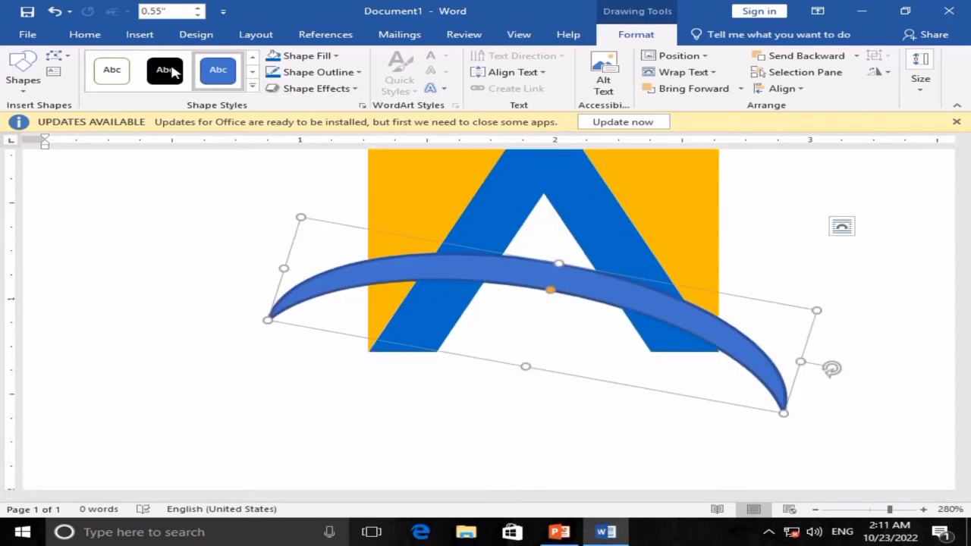
click(23, 73)
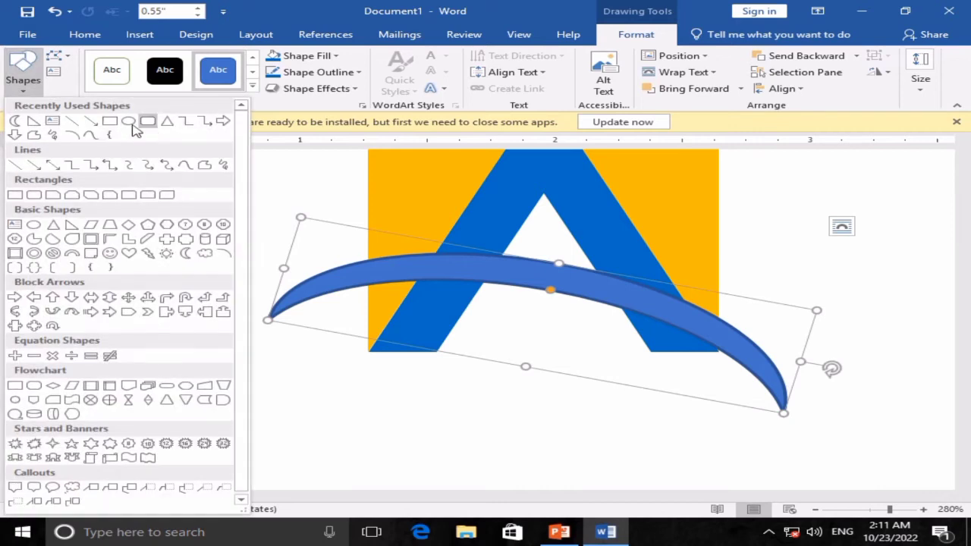
key(super+plus)
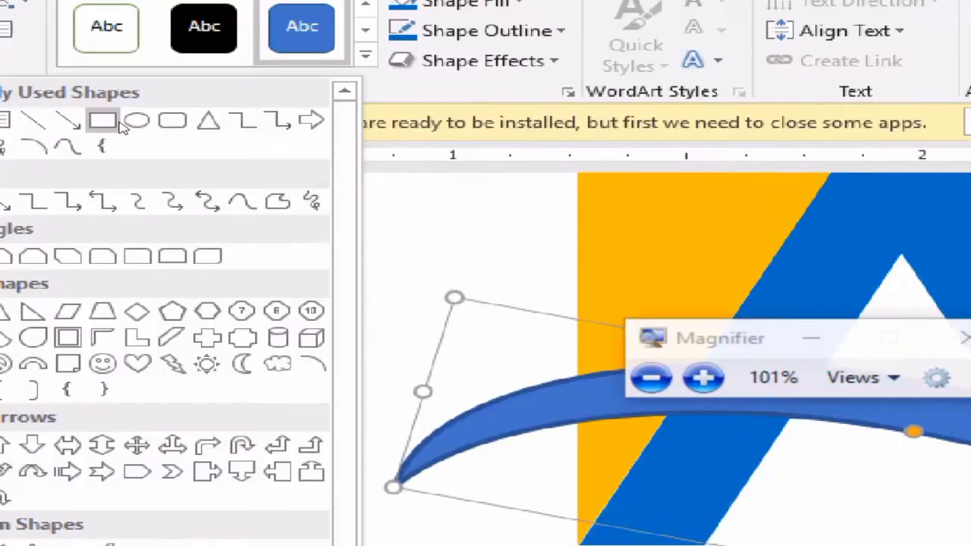
click(120, 125)
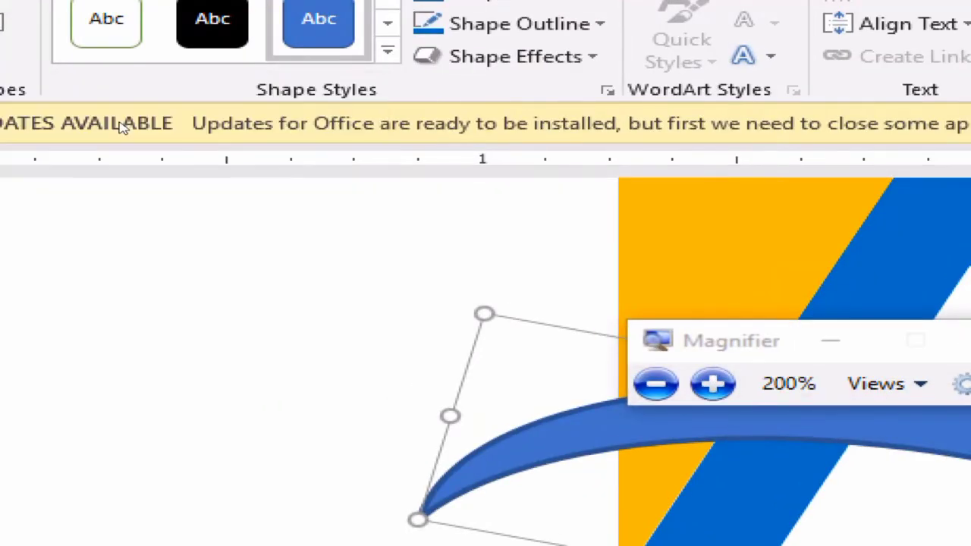
key(super+minus)
drag(789, 247, 880, 322)
Place the rectangle tilted over the crescent's lower right tip and widen it to about 0.27 inches.
drag(835, 300, 766, 399)
mouse_move(766, 321)
mouse_down()
mouse_move(802, 304)
mouse_move(783, 328)
mouse_up()
drag(726, 372, 761, 383)
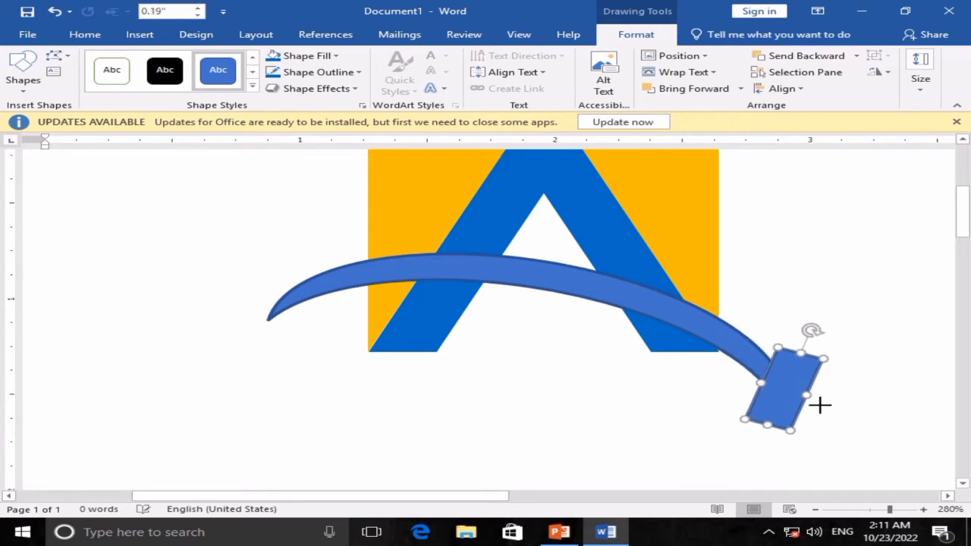
drag(820, 406, 827, 399)
Rotate the rectangle more upright, shift it farther over the crescent's right tip and enlarge it to about 0.32 inches wide.
click(715, 327)
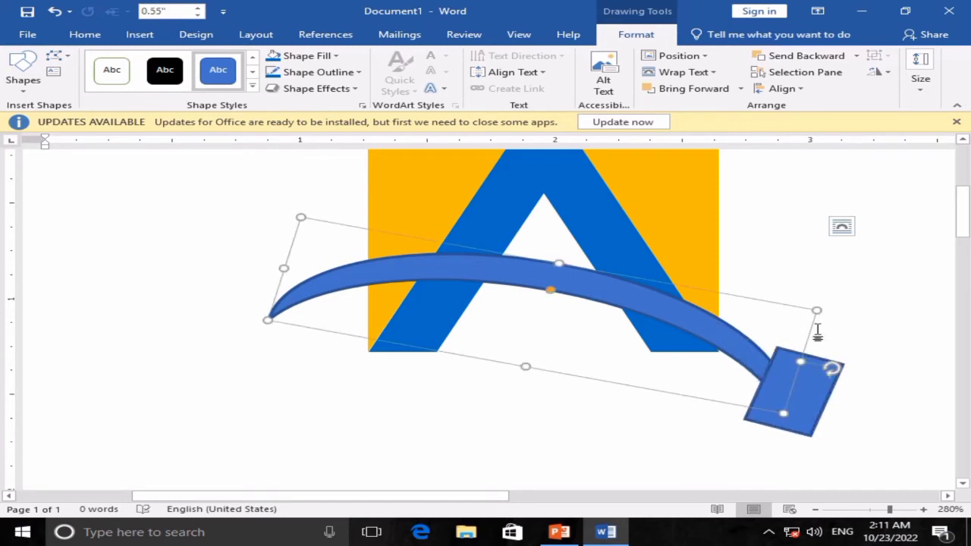
click(827, 390)
drag(821, 339, 803, 328)
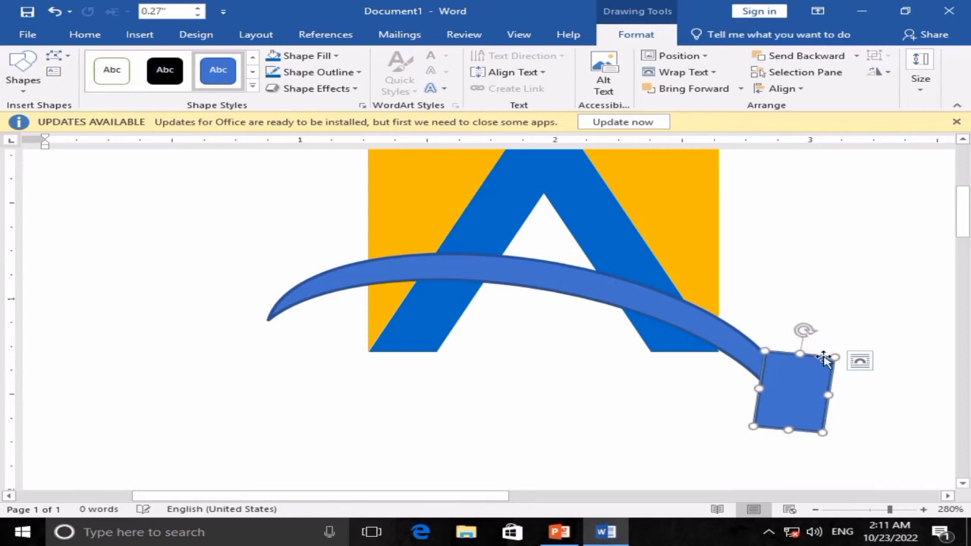
drag(836, 357, 797, 327)
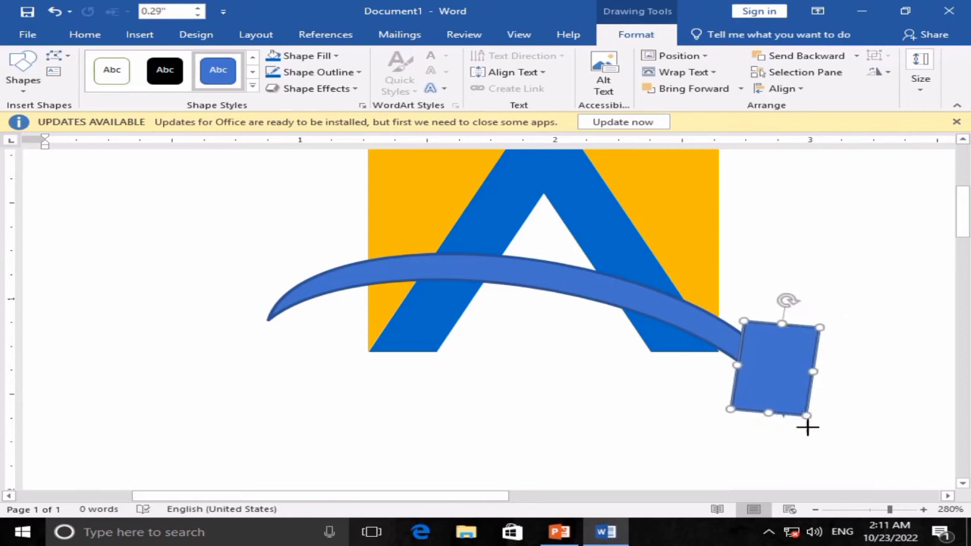
drag(807, 428, 811, 430)
mouse_move(789, 302)
mouse_down()
mouse_move(774, 299)
mouse_move(793, 297)
mouse_move(777, 307)
mouse_up()
Give the rectangle over the crescent's right tip a white fill and a white outline so it blends into the page.
click(319, 55)
click(274, 88)
click(309, 72)
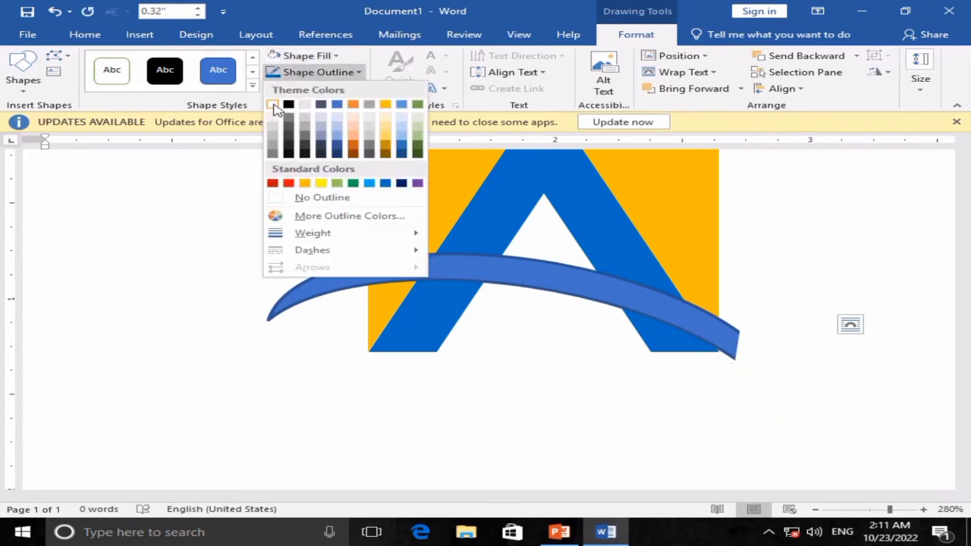
click(273, 104)
click(757, 167)
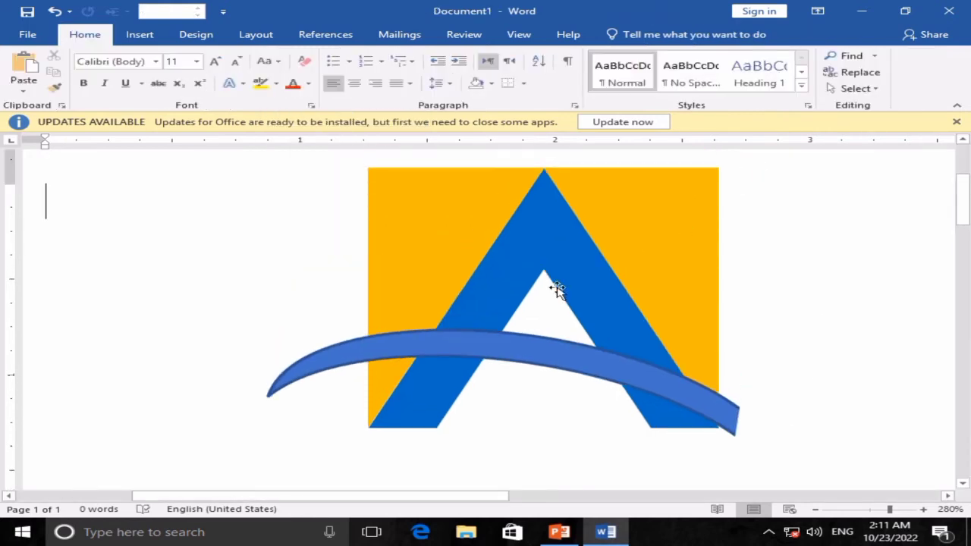
Fill the crescent with the standard blue of the letter A and set its outline to the same blue.
click(421, 347)
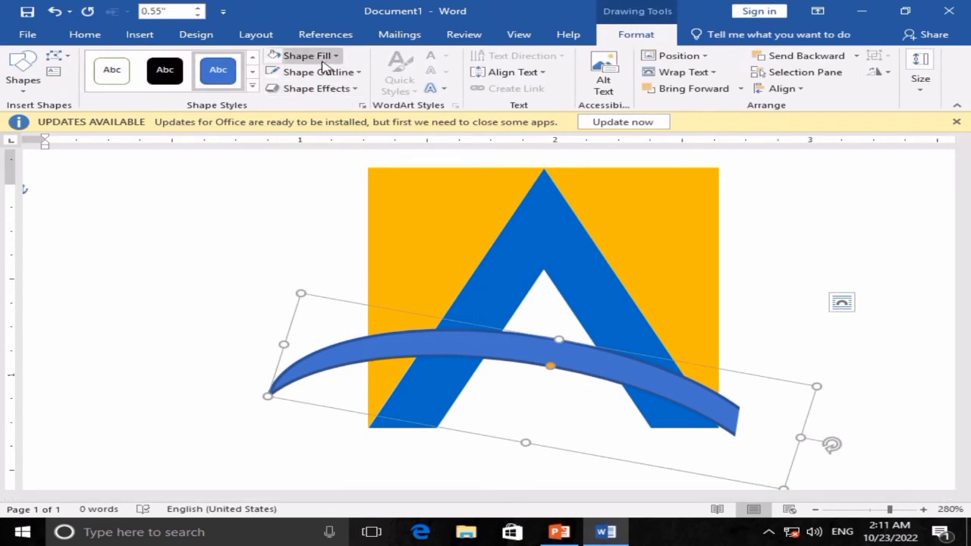
click(322, 59)
click(388, 165)
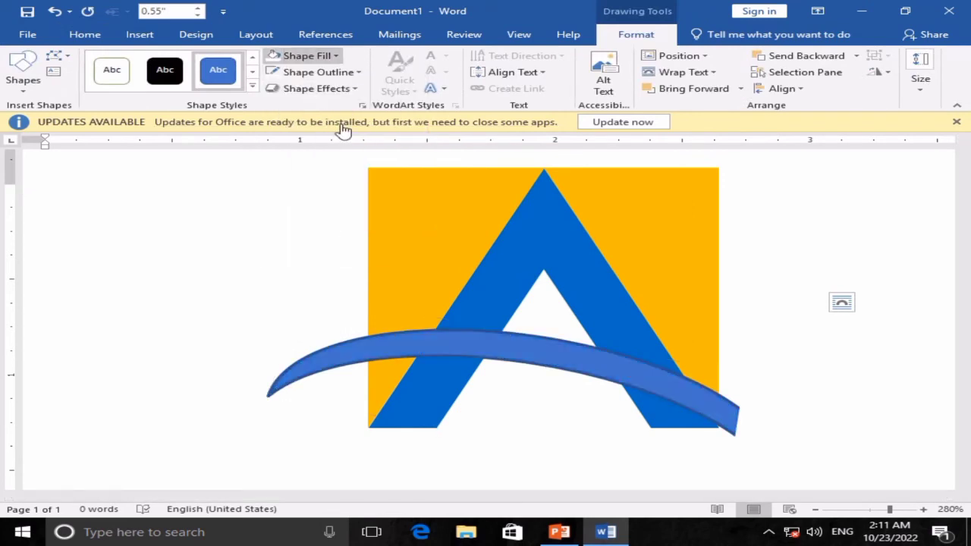
click(322, 76)
click(384, 184)
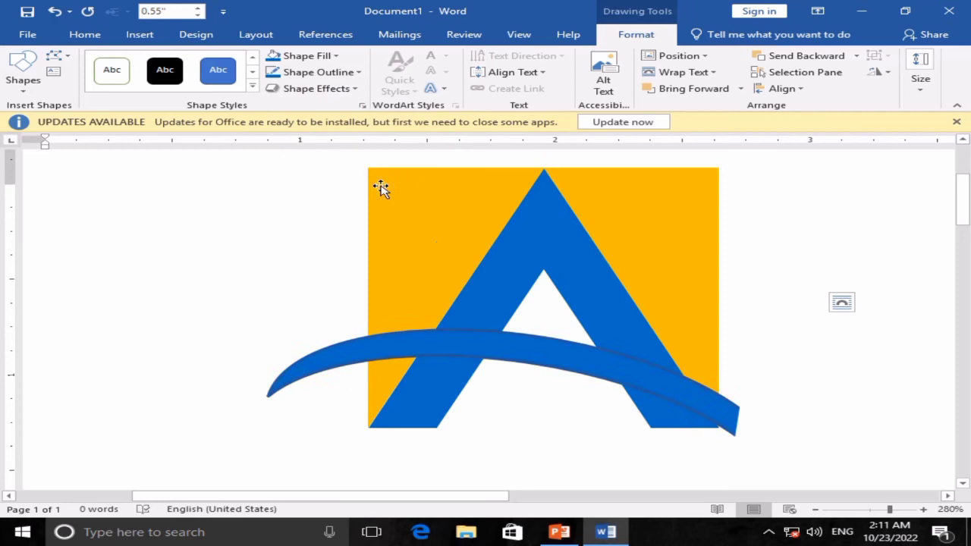
key(Escape)
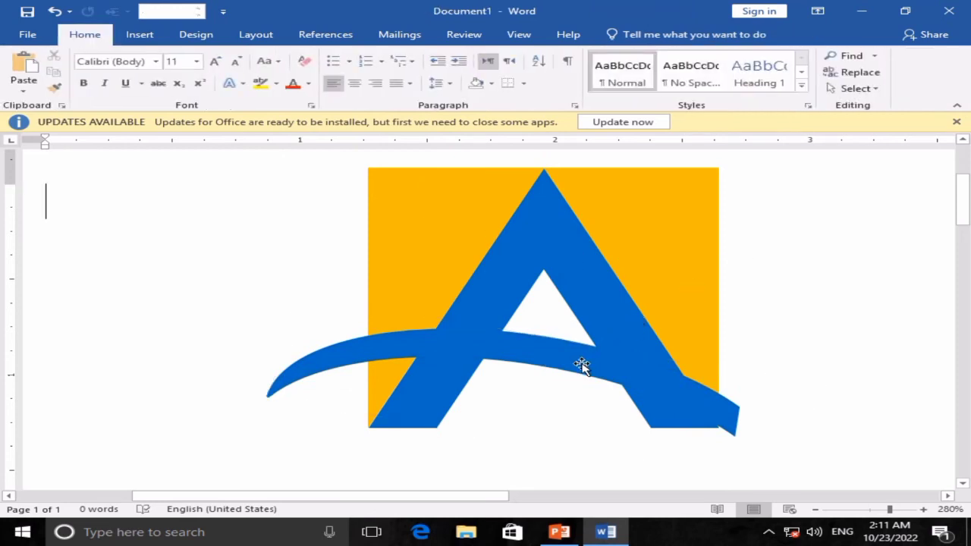
Nudge the crescent slightly to the right and a little down across the legs of the A.
click(581, 365)
key(ctrl+Right)
key(ctrl+Right)
key(ctrl+Right)
key(ctrl+Right)
key(ctrl+Right)
key(ctrl+Right)
key(ctrl+Right)
key(ctrl+Right)
key(ctrl+Right)
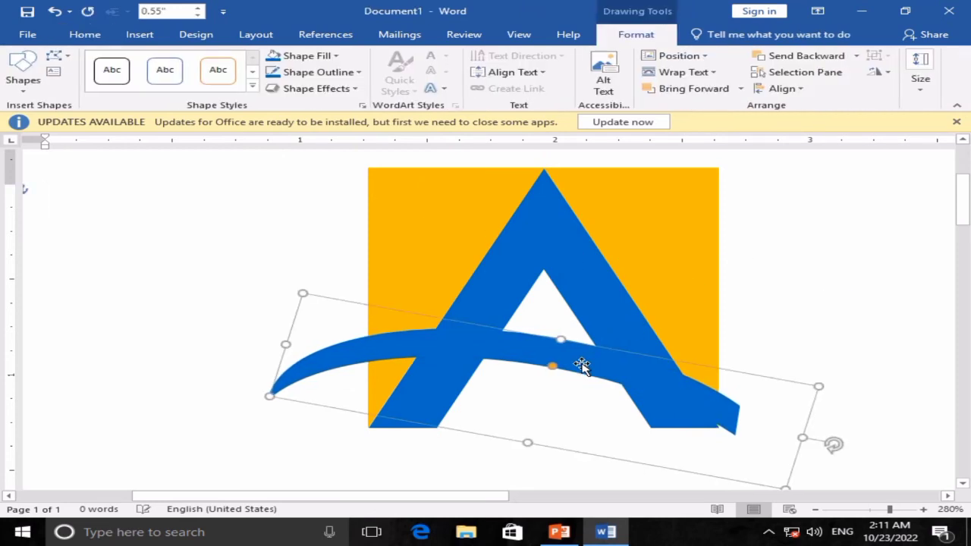
key(ctrl+Right)
key(ctrl+Right)
key(ctrl+Right)
key(ctrl+Right)
key(ctrl+Right)
key(ctrl+Right)
key(ctrl+Right)
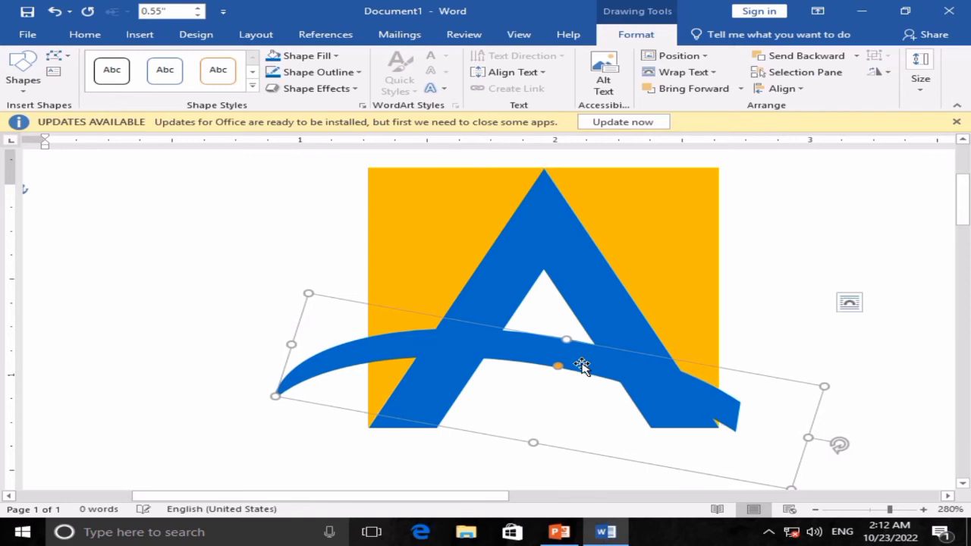
key(ctrl+Down)
key(ctrl+Down)
key(ctrl+Down)
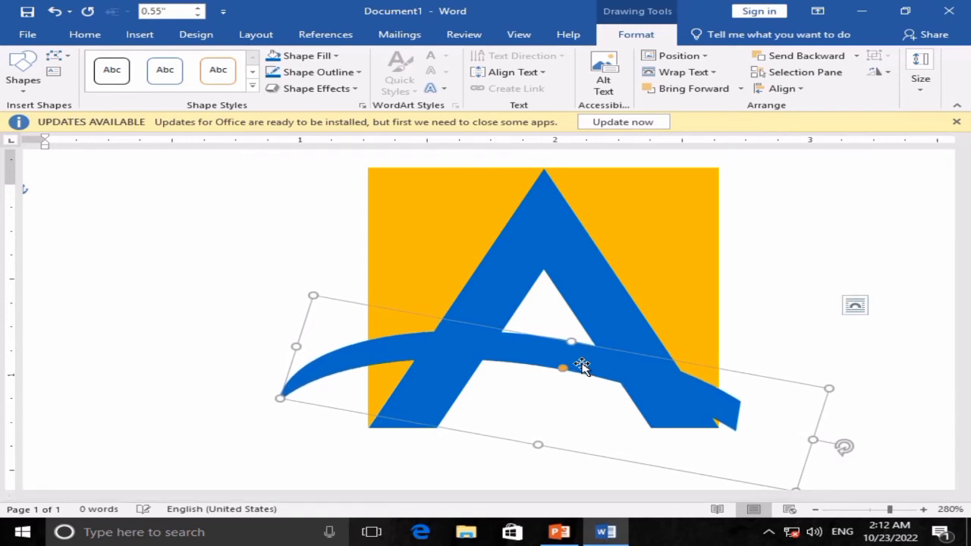
Draw a text box about 1.66 inches wide just below the A and enter "Allied Bank" in it.
scroll(607, 355, down, 8)
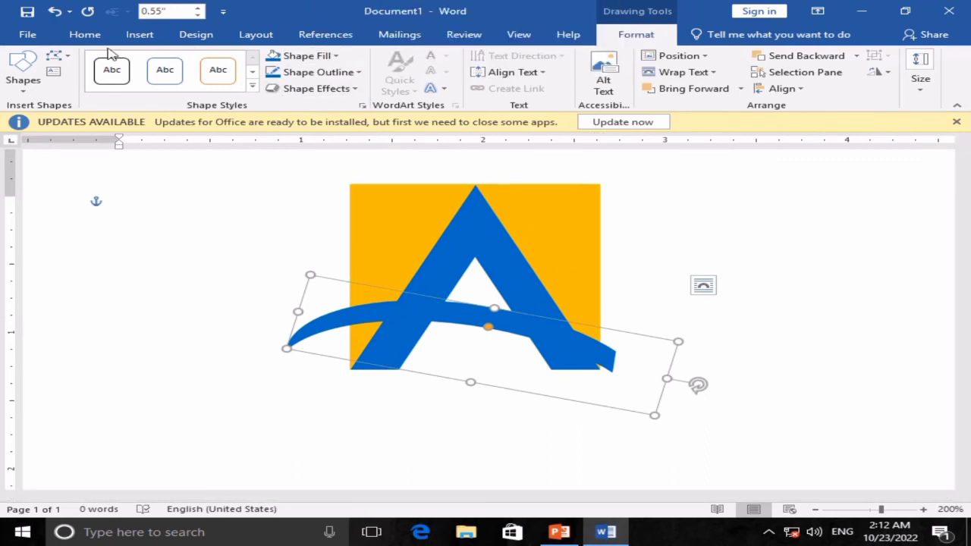
click(87, 36)
click(133, 36)
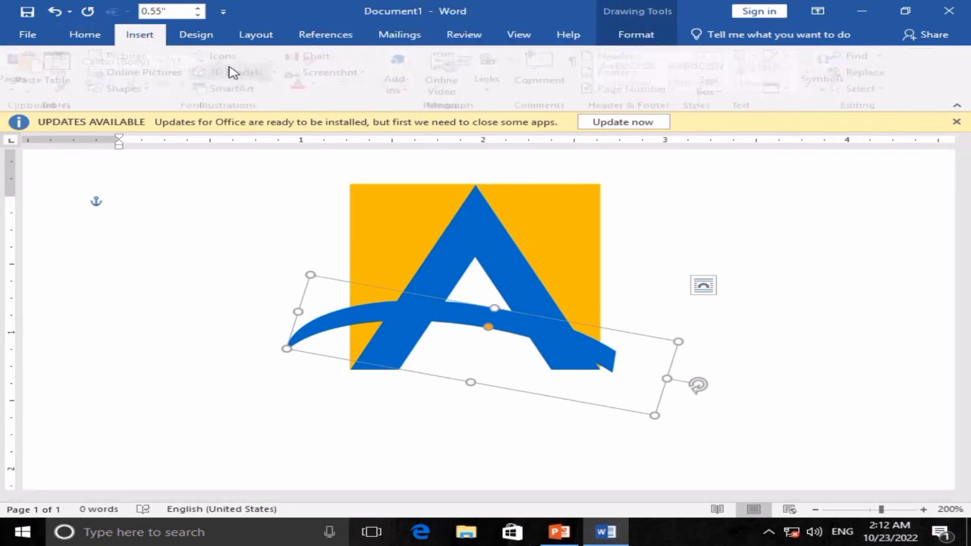
click(131, 89)
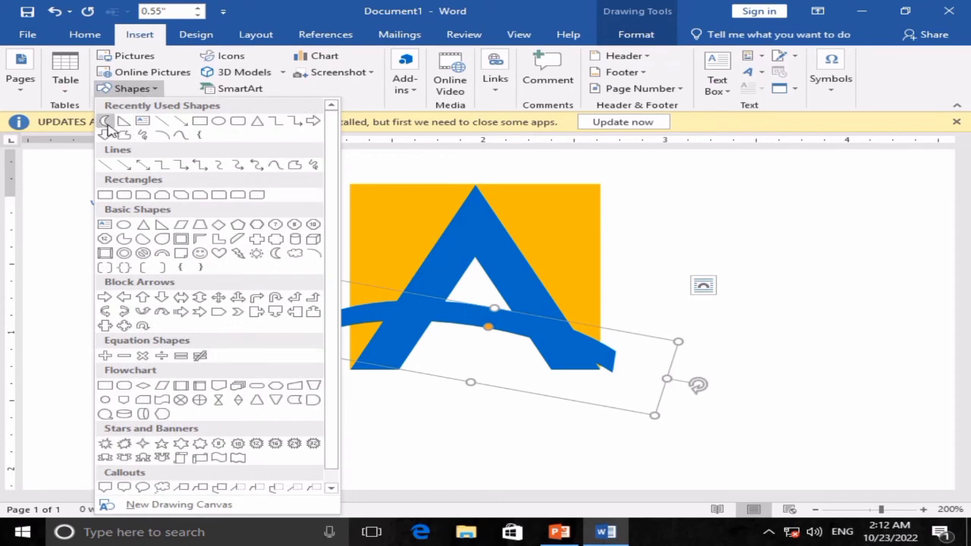
click(147, 126)
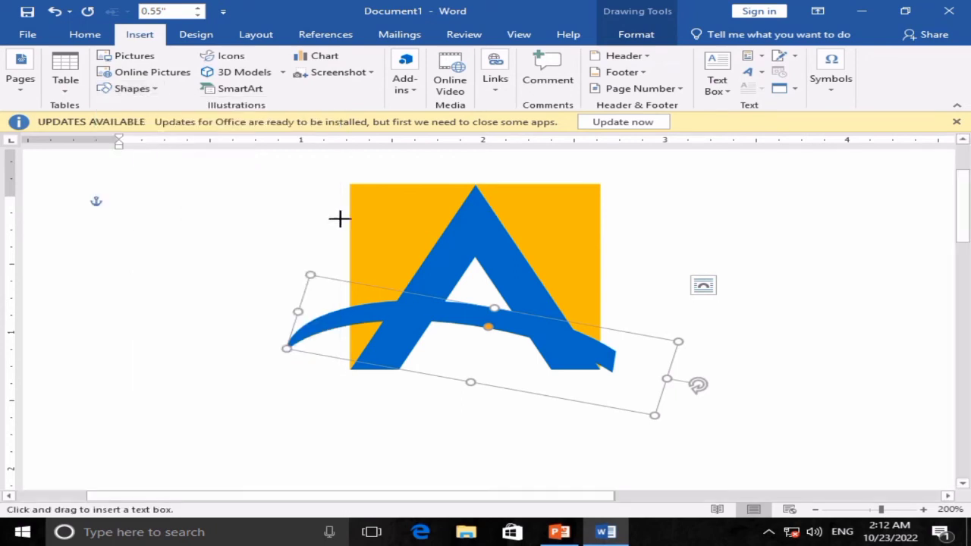
scroll(369, 284, down, 1)
drag(334, 312, 636, 353)
text(al)
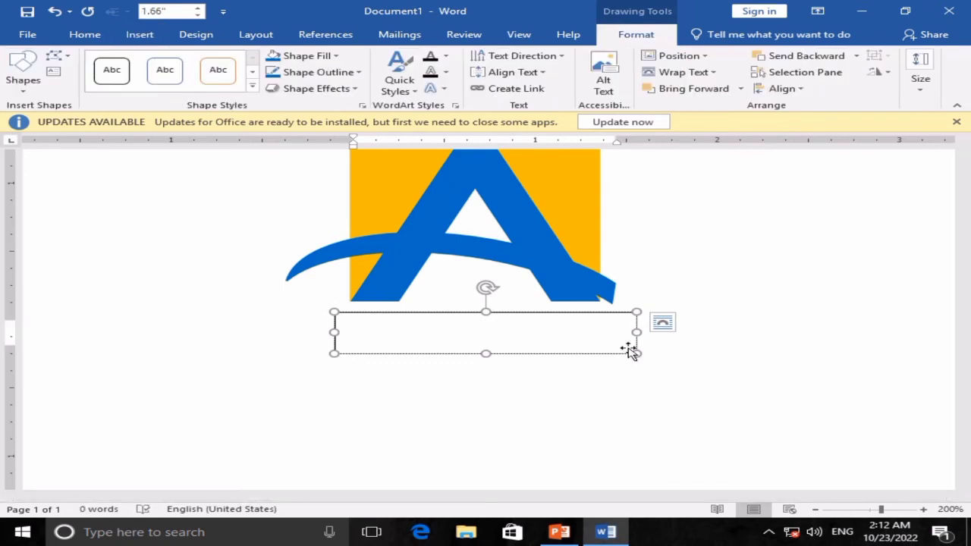
text(Allied Bank)
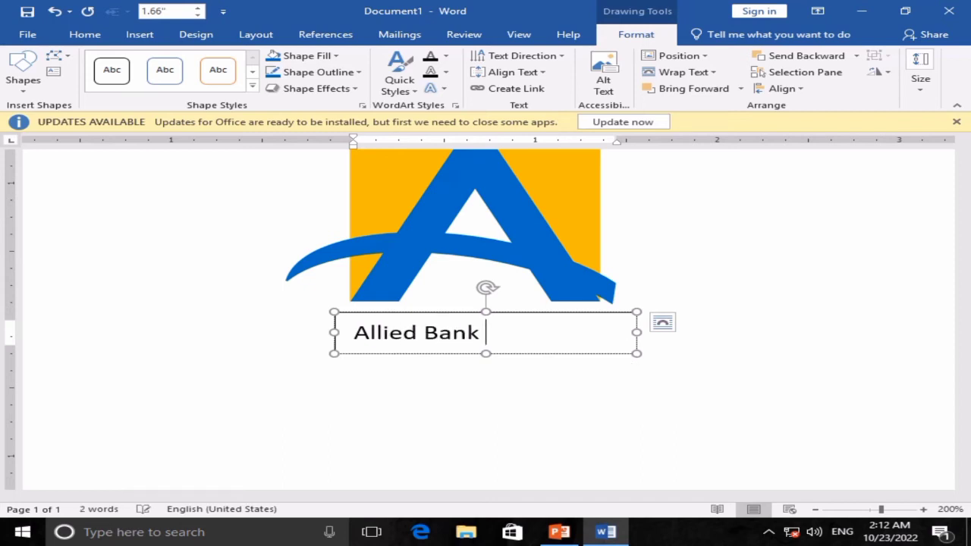
Enlarge the "Allied Bank" text to 22 pt.
key(ctrl+a)
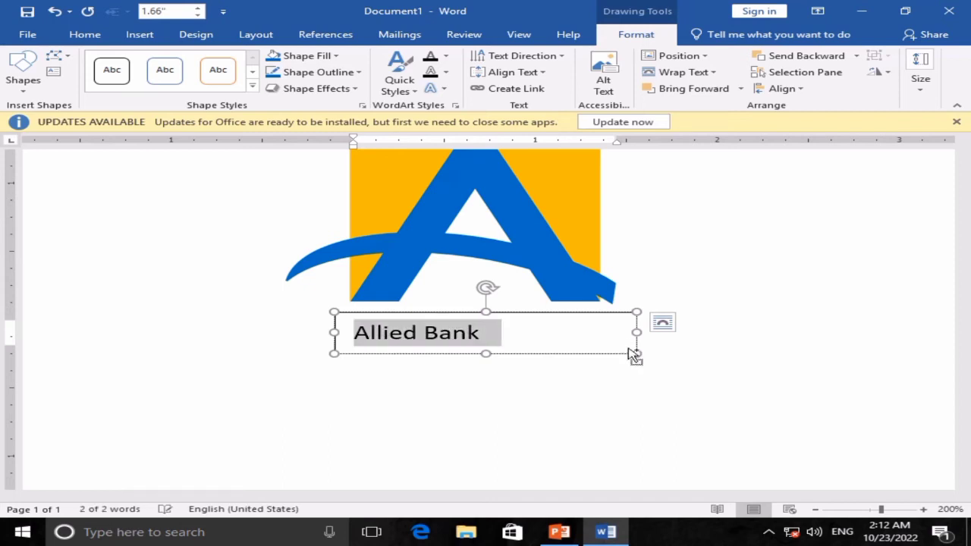
key(ctrl+shift+period)
key(ctrl+shift+period)
key(ctrl+shift+period)
key(ctrl+shift+period)
key(ctrl+shift+period)
key(ctrl+shift+period)
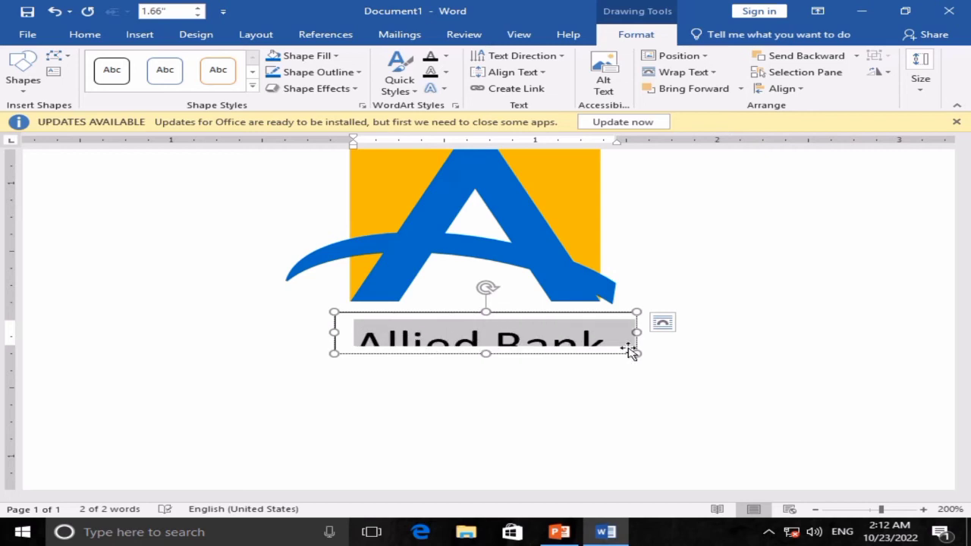
Remove the fill and the outline of the "Allied Bank" text box.
click(304, 56)
click(295, 182)
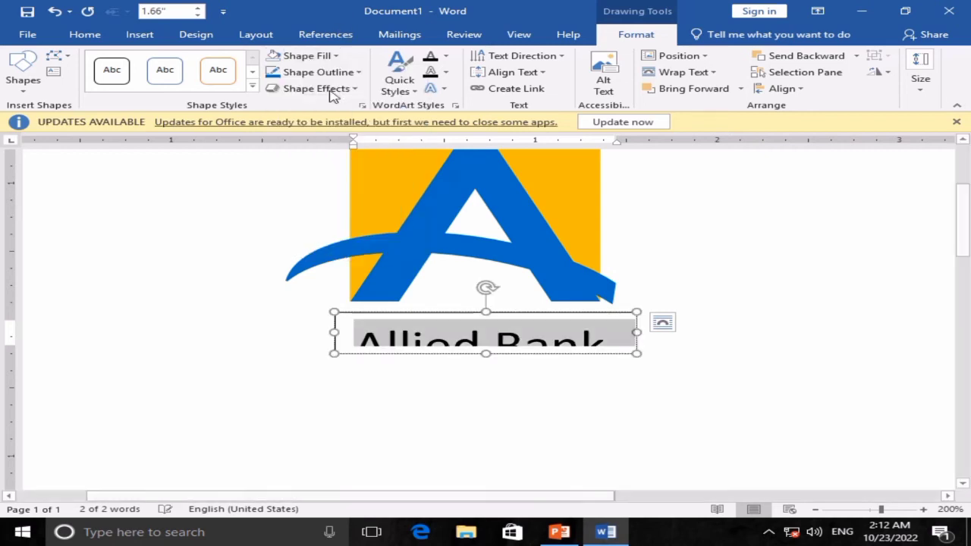
click(311, 72)
click(304, 199)
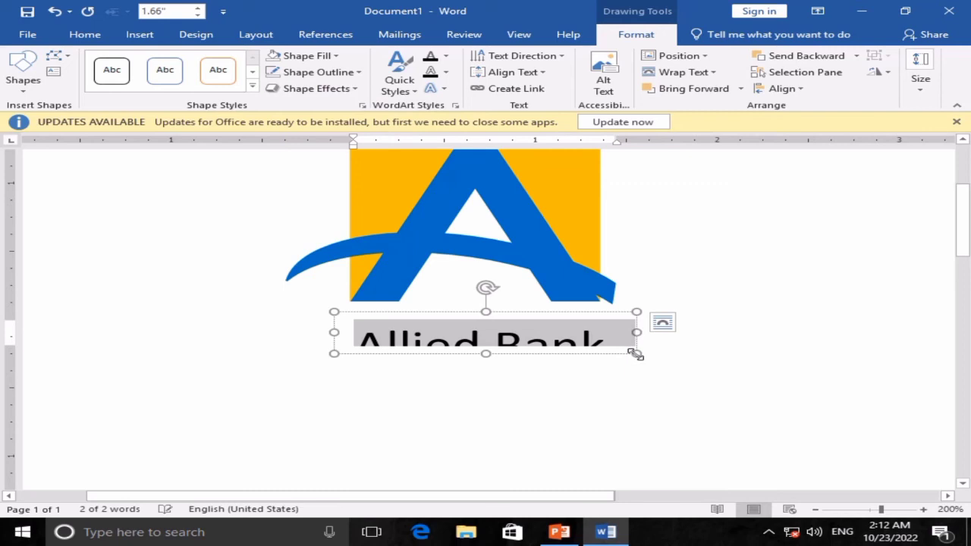
Enlarge the text box to about 1.72 inches wide and move it up close beneath the A.
drag(636, 354, 649, 371)
drag(592, 307, 592, 282)
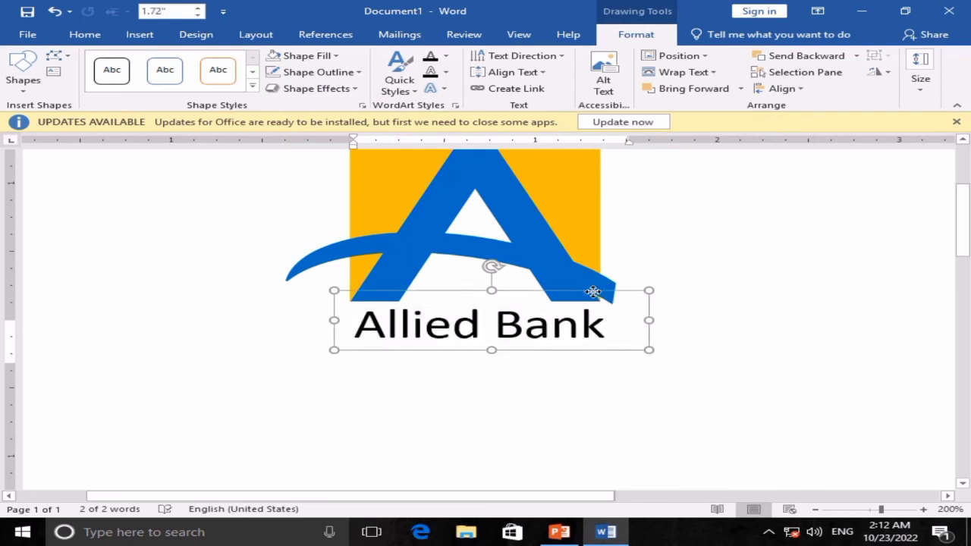
Set the "Allied Bank" text in Arial Black at 18 pt.
key(ctrl+a)
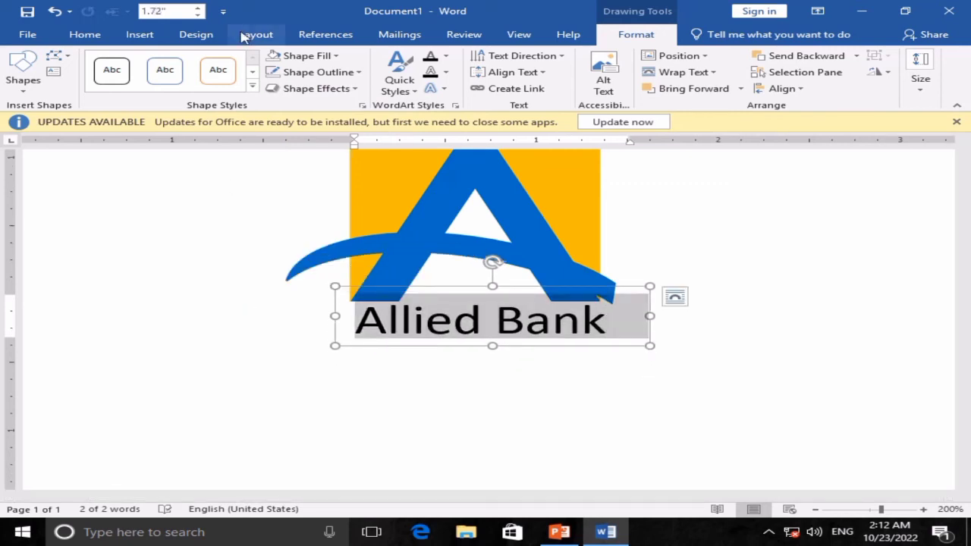
click(23, 68)
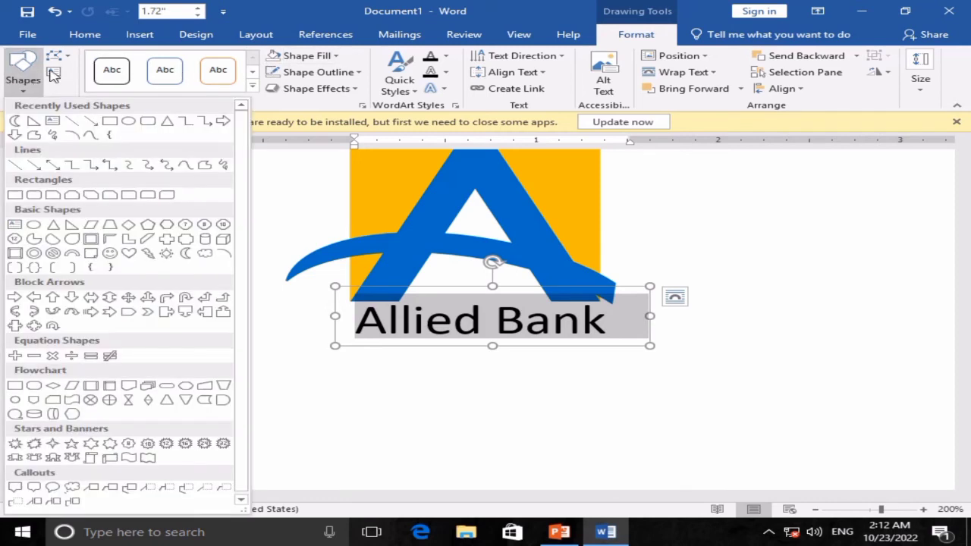
click(82, 35)
click(156, 60)
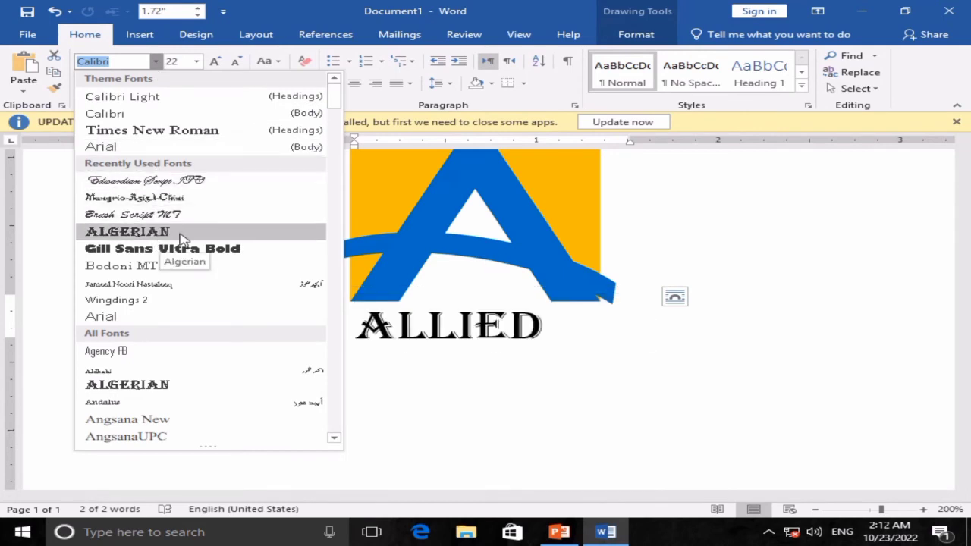
scroll(167, 266, down, 5)
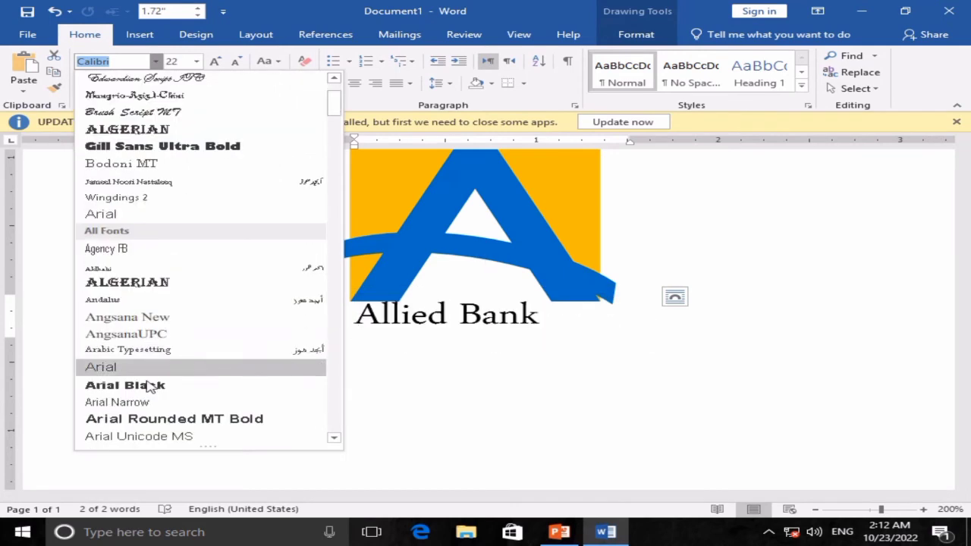
click(158, 390)
key(ctrl+shift+comma)
key(ctrl+shift+comma)
key(ctrl+shift+comma)
key(ctrl+shift+period)
key(ctrl+shift+period)
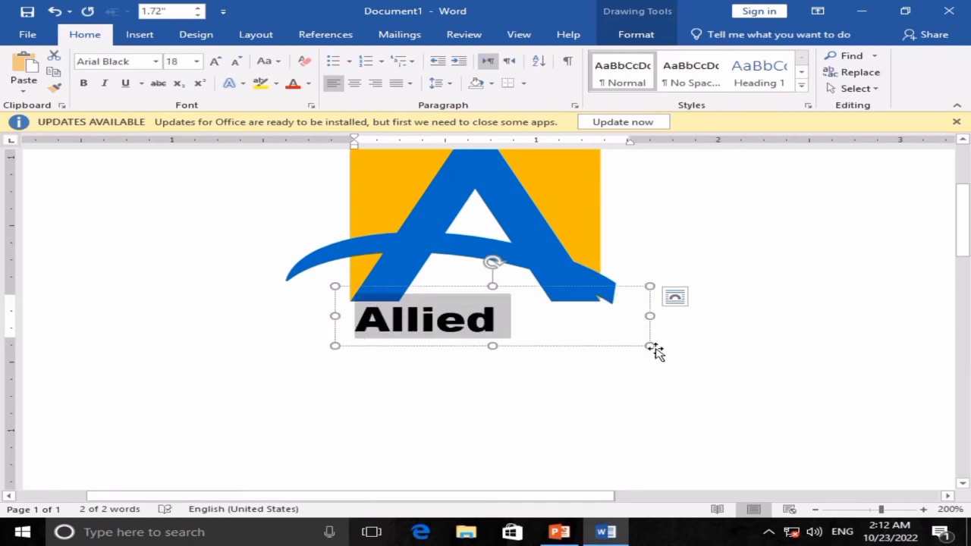
Widen the text box to about 1.81 inches so the name fits on one line, and shift it slightly left.
drag(648, 343, 665, 346)
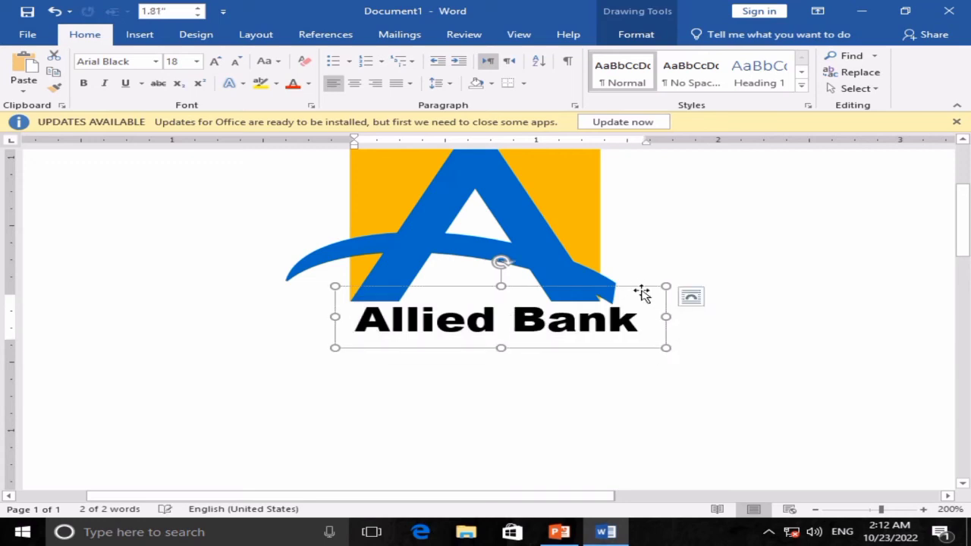
drag(640, 283, 632, 283)
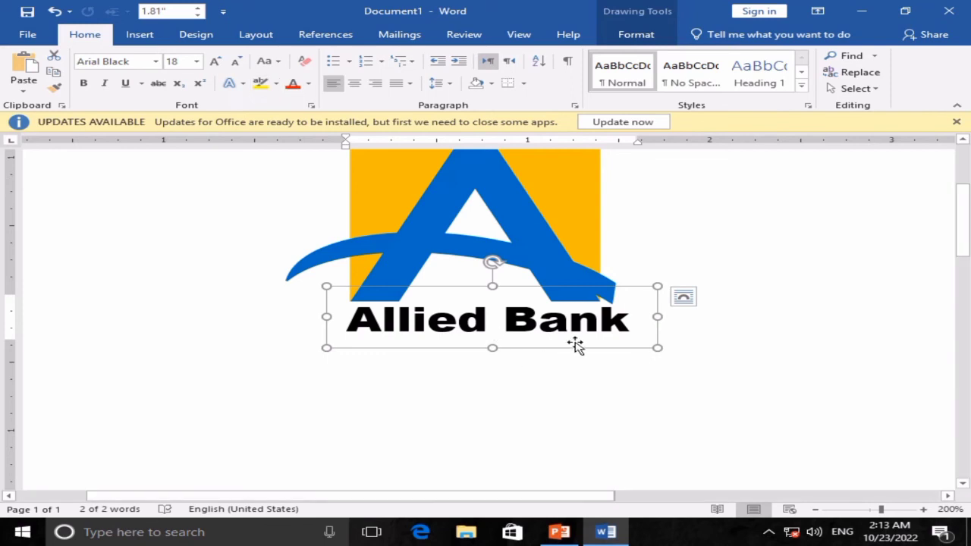
Color the "Allied Bank" text standard blue to match the letter A.
key(ctrl+a)
click(633, 35)
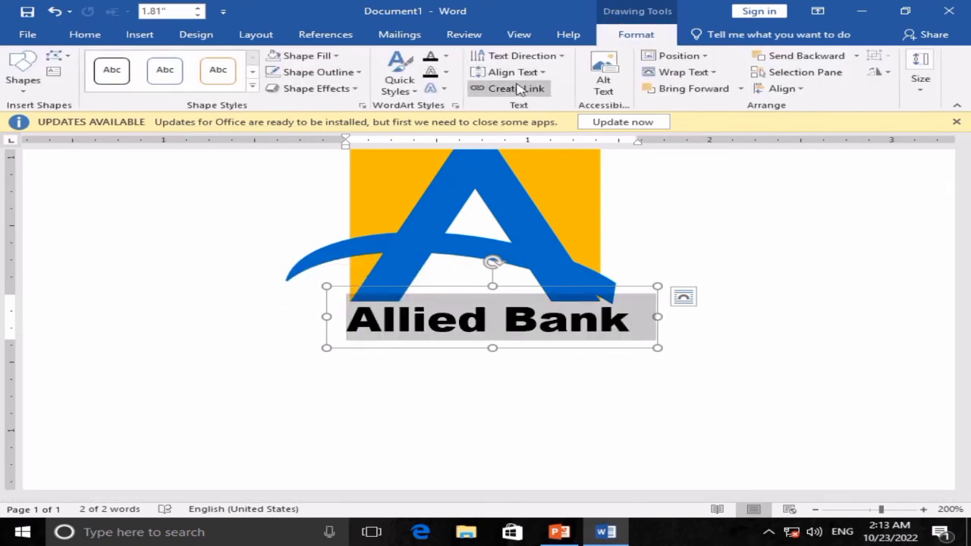
click(447, 57)
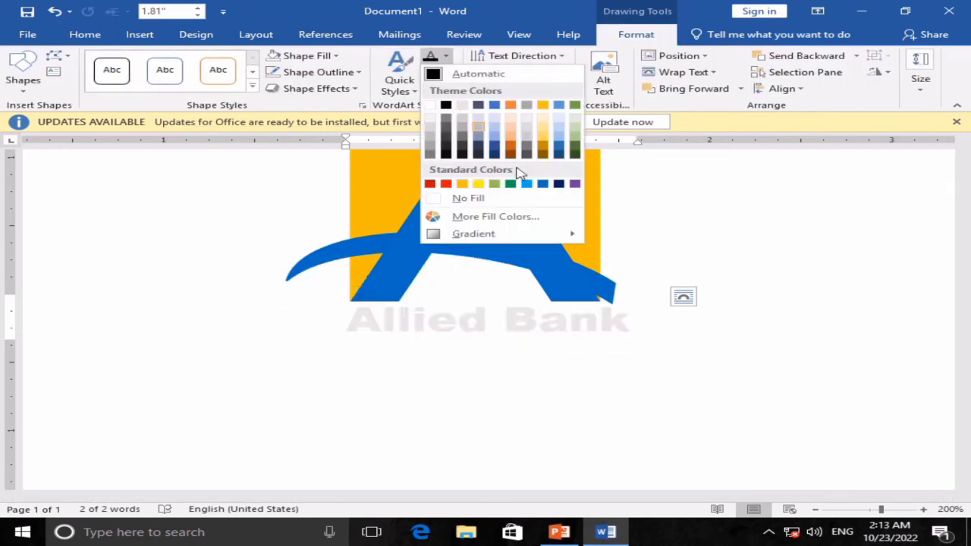
click(546, 185)
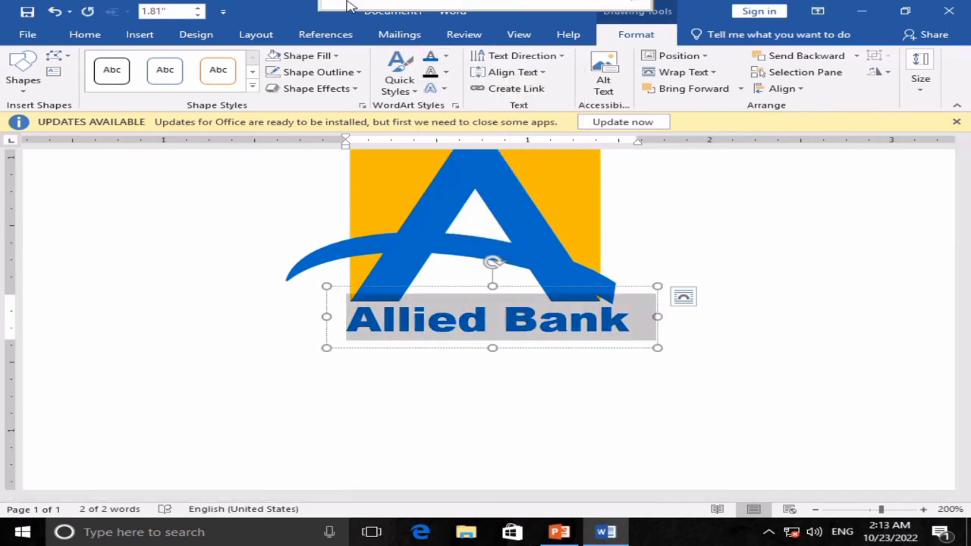
click(355, 35)
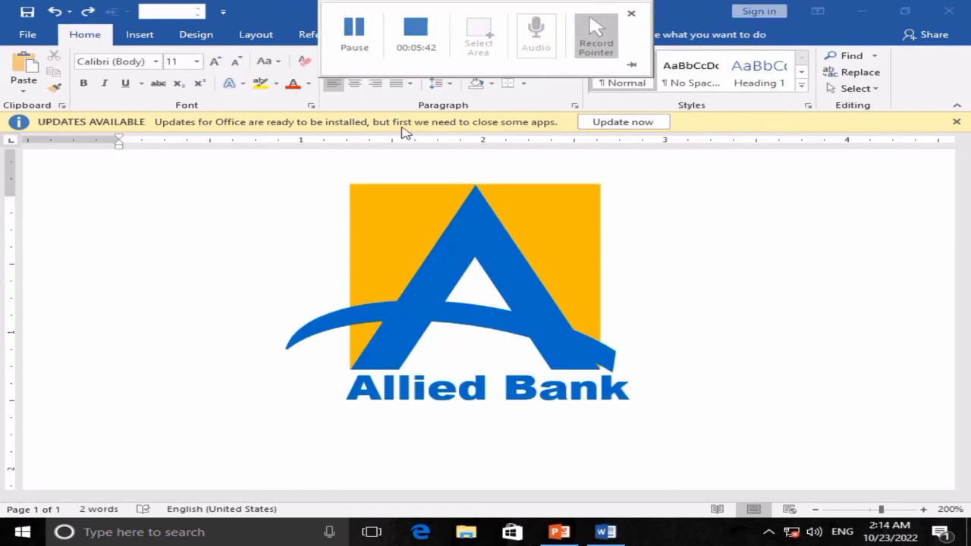
Apply a preset shape effect with beveled edges and a soft shadow to both orange triangles and the crescent together.
click(538, 210)
shift+click(404, 216)
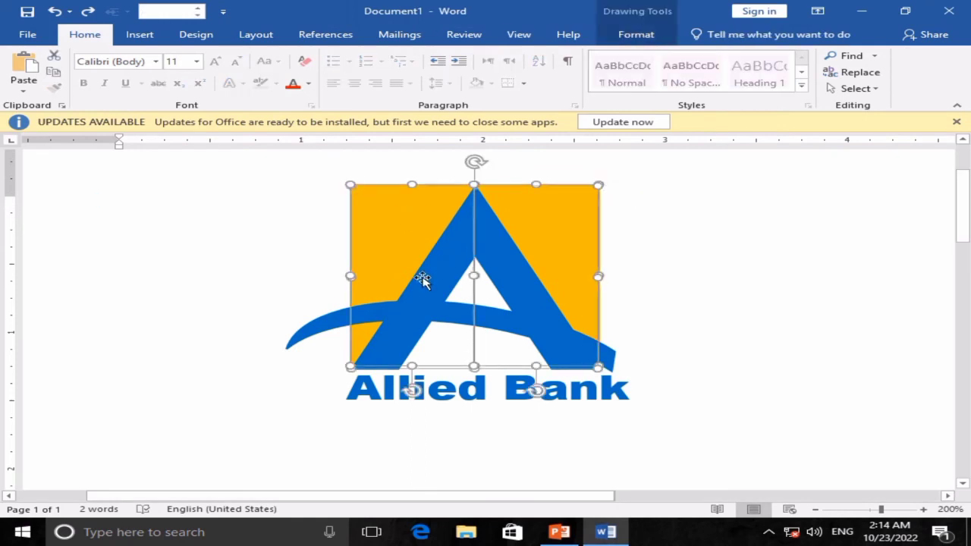
shift+click(388, 305)
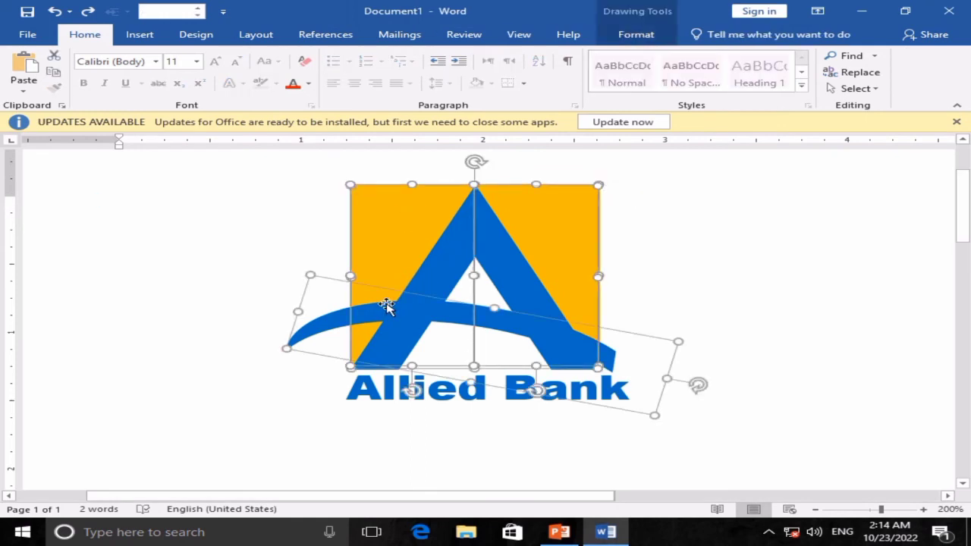
key(super+plus)
click(638, 35)
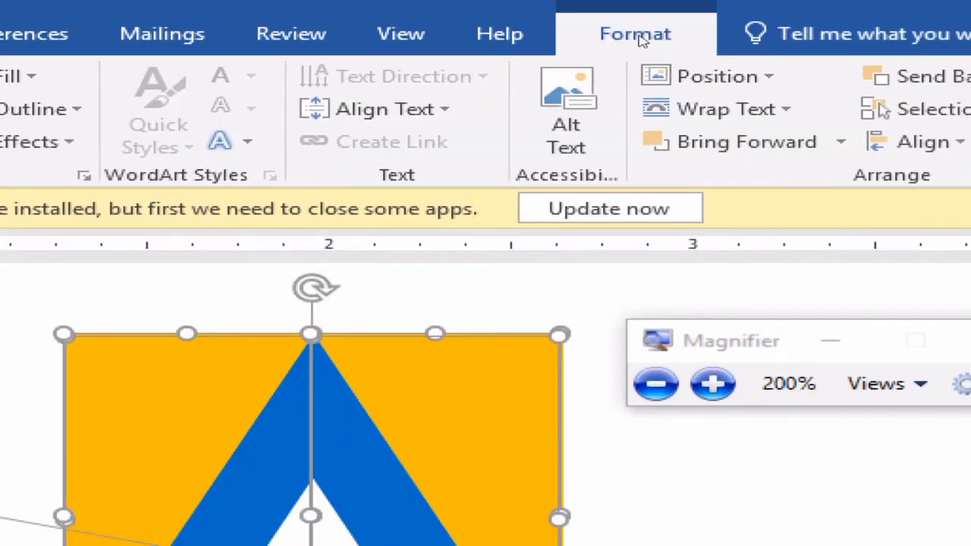
key(super+Escape)
click(347, 88)
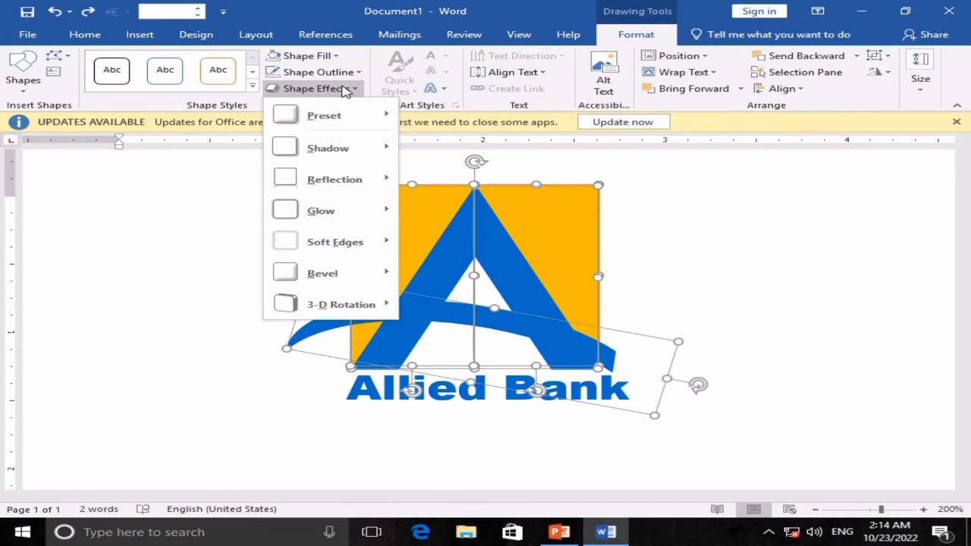
key(super+plus)
mouse_move(341, 107)
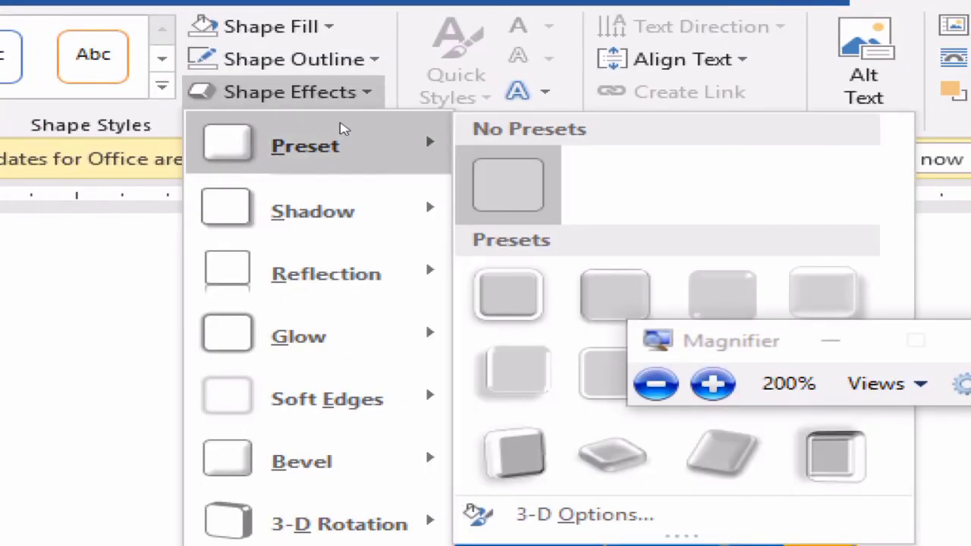
click(477, 178)
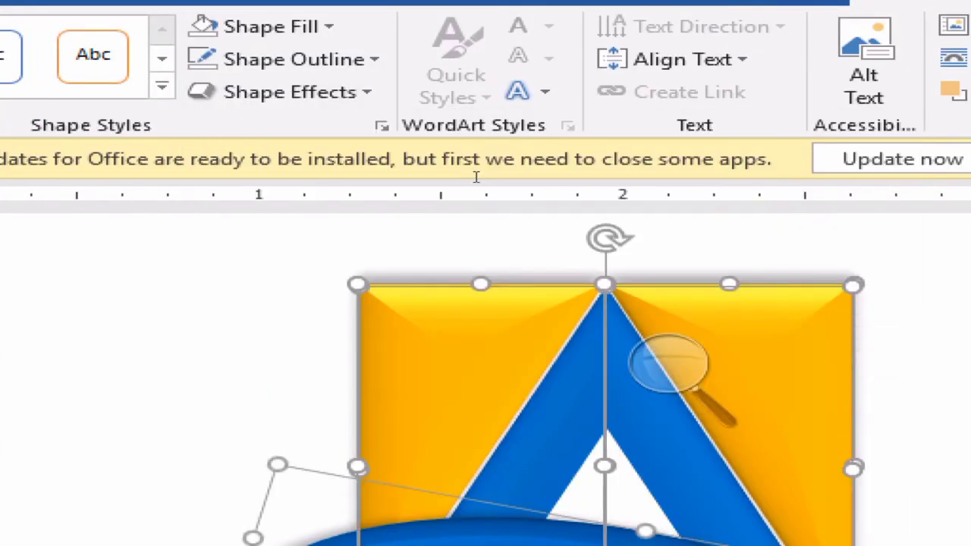
key(super+Escape)
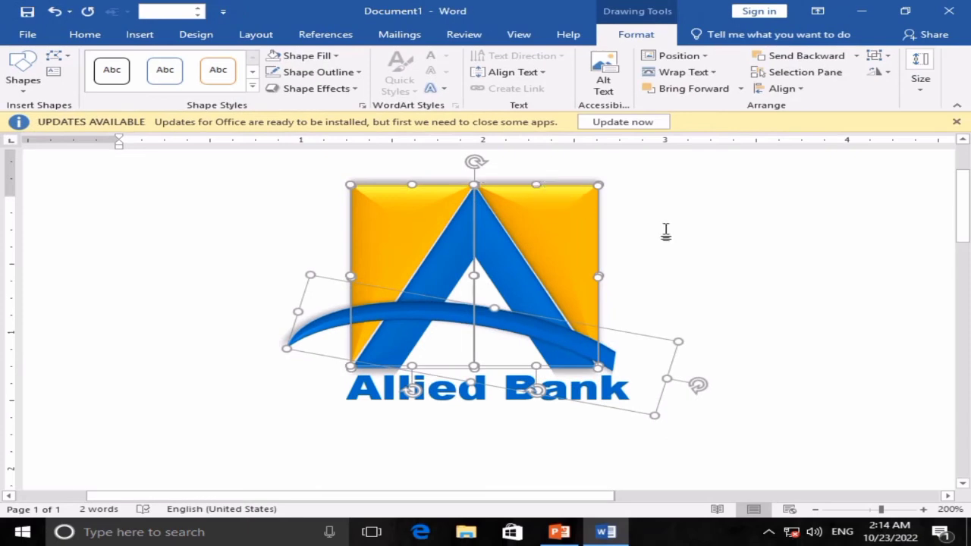
click(665, 231)
Try to apply a bevel text effect to the whole "Allied Bank" name.
click(503, 389)
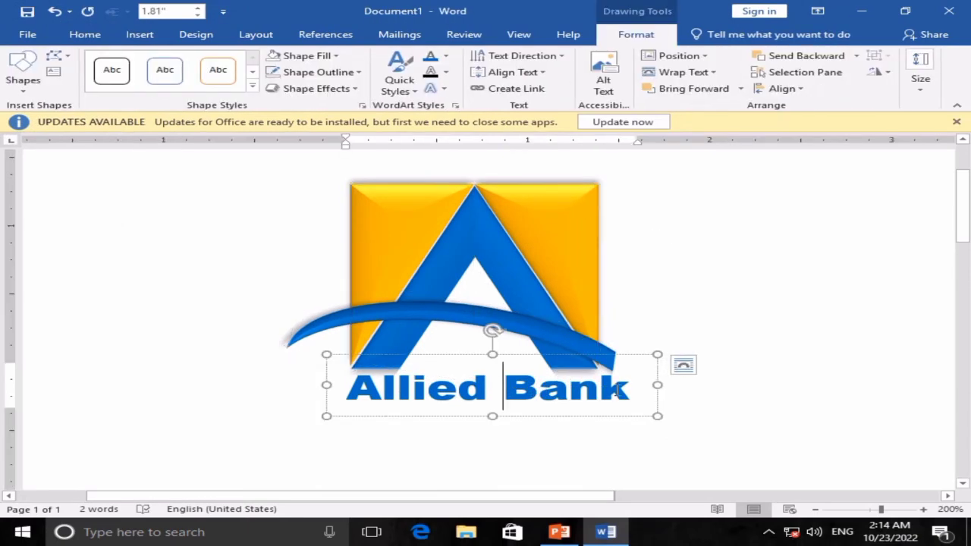
triple_click(541, 389)
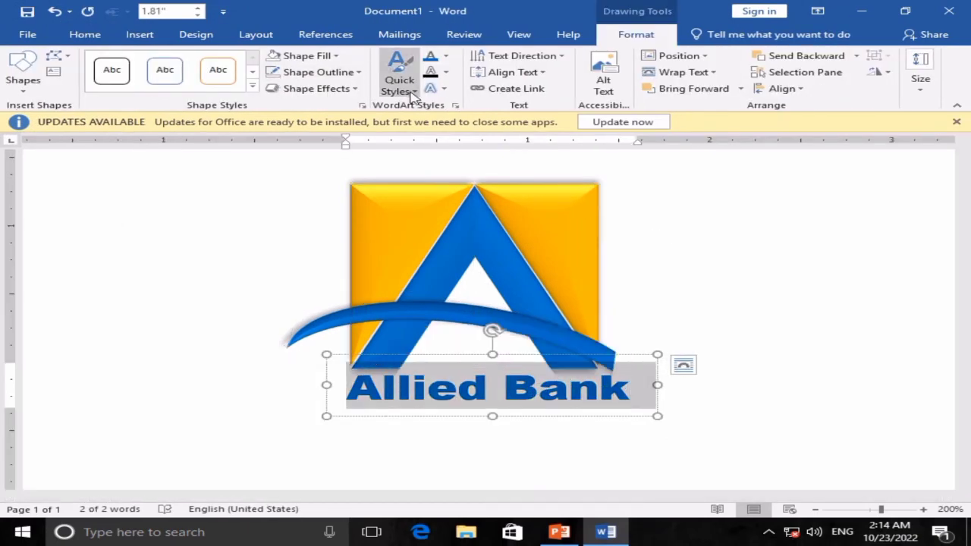
click(411, 92)
click(445, 90)
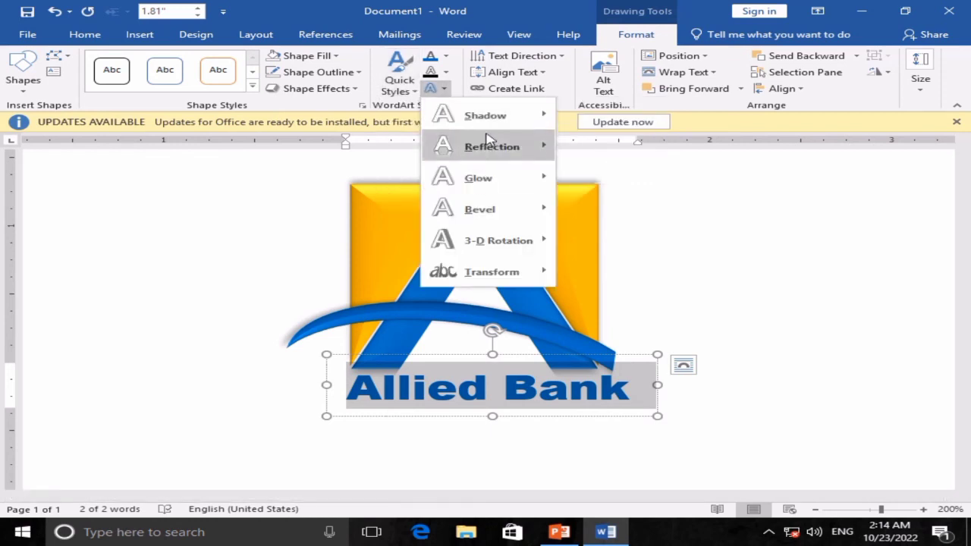
mouse_move(514, 220)
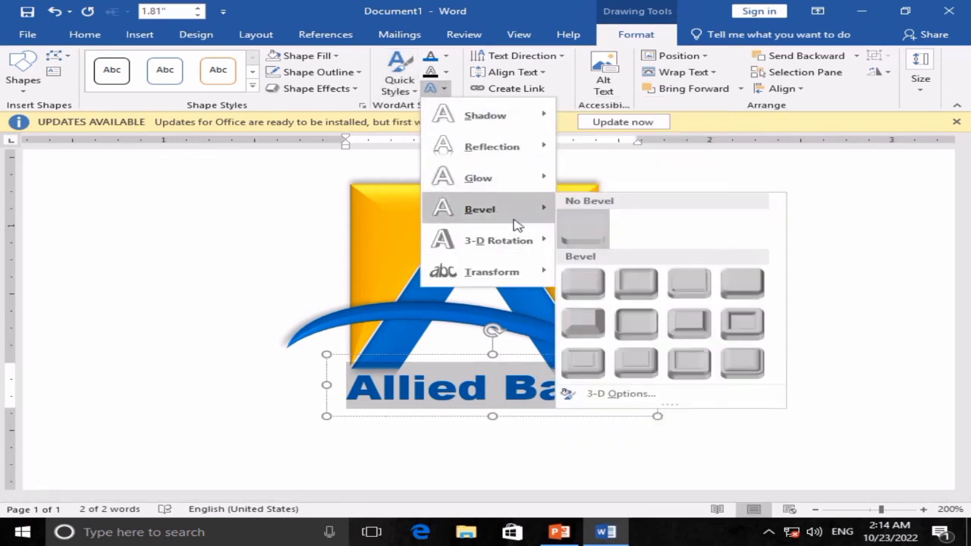
click(636, 284)
click(679, 270)
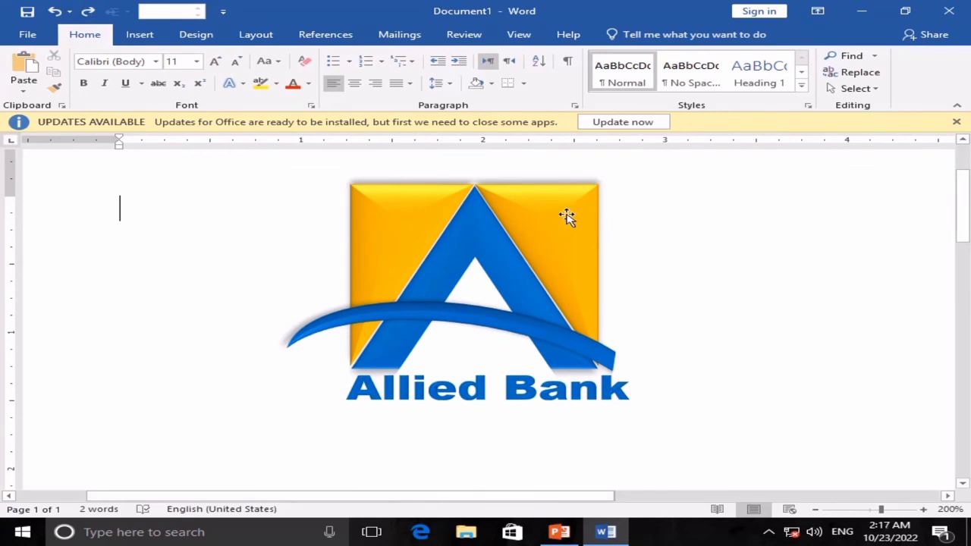
Show the Selection Pane listing all of the logo's drawing objects.
click(568, 217)
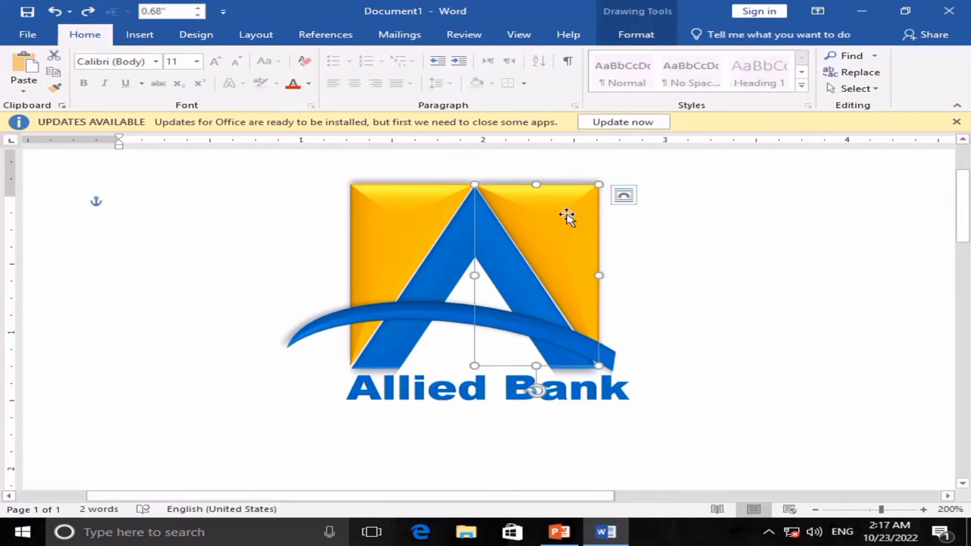
key(super+plus)
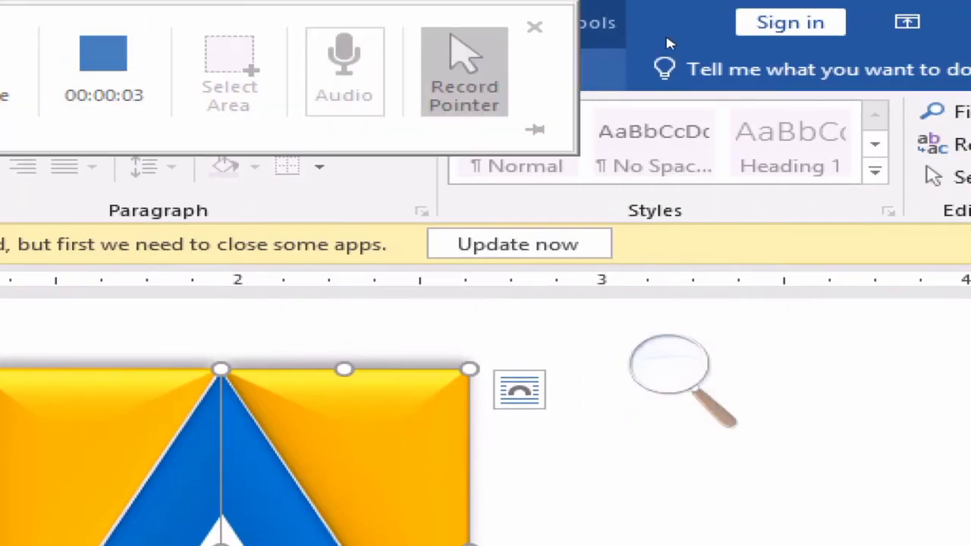
click(667, 38)
key(super+Escape)
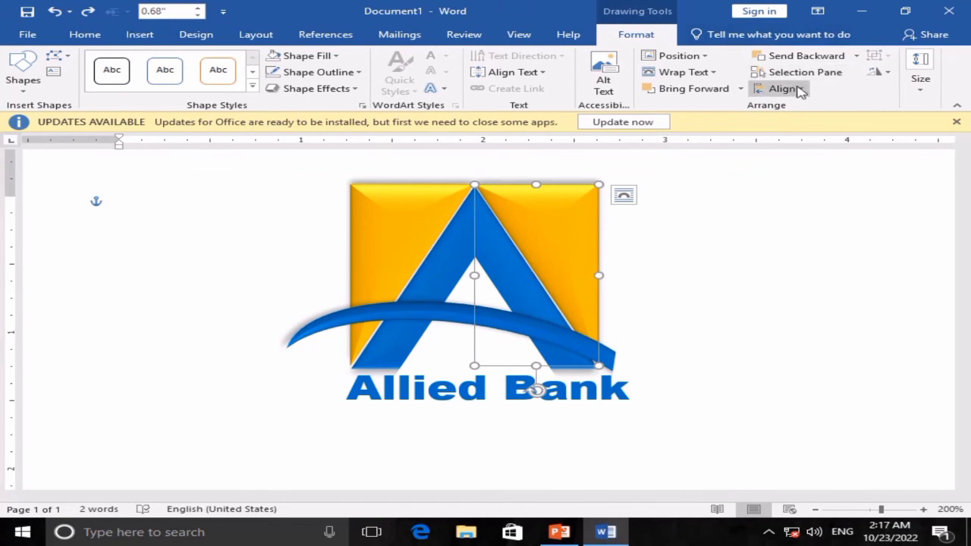
click(806, 72)
Select the text box, rectangle, moon and all four triangles together and group them into a single logo object.
click(823, 200)
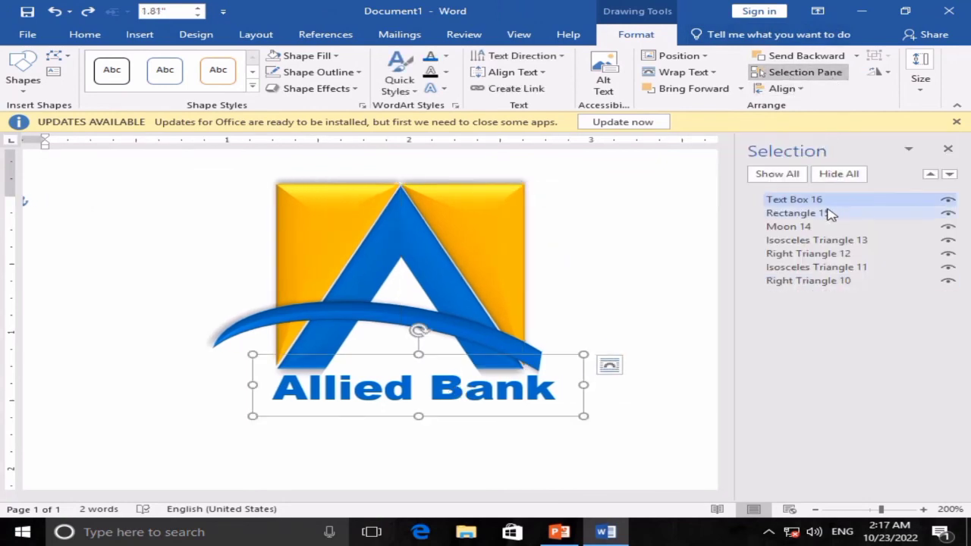
click(830, 213)
click(826, 227)
ctrl+click(823, 201)
ctrl+click(827, 214)
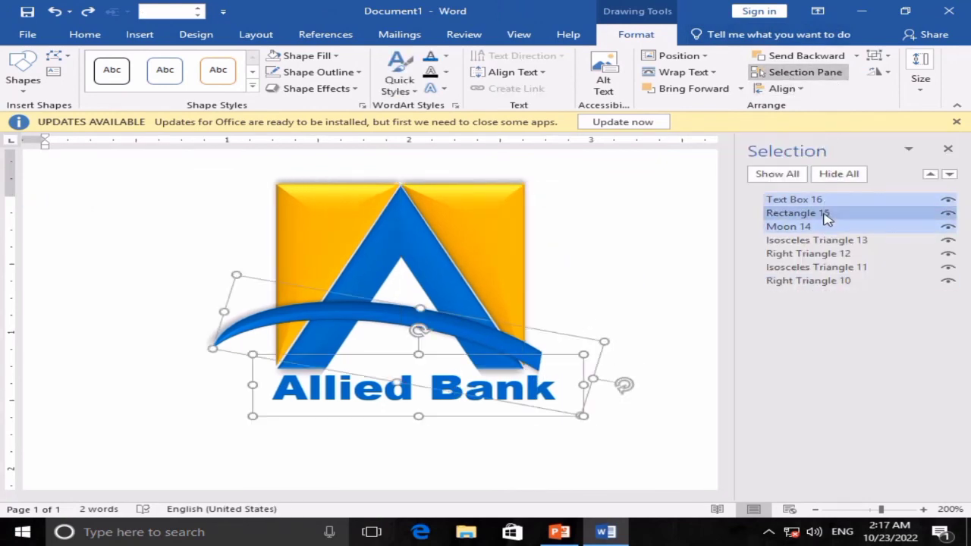
ctrl+click(823, 240)
ctrl+click(817, 254)
ctrl+click(817, 281)
ctrl+click(824, 268)
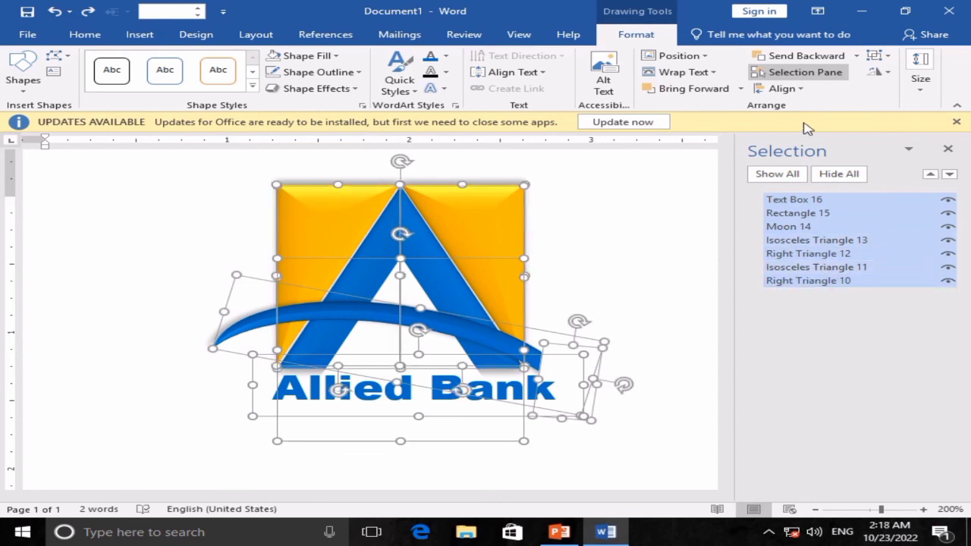
key(super+plus)
click(890, 57)
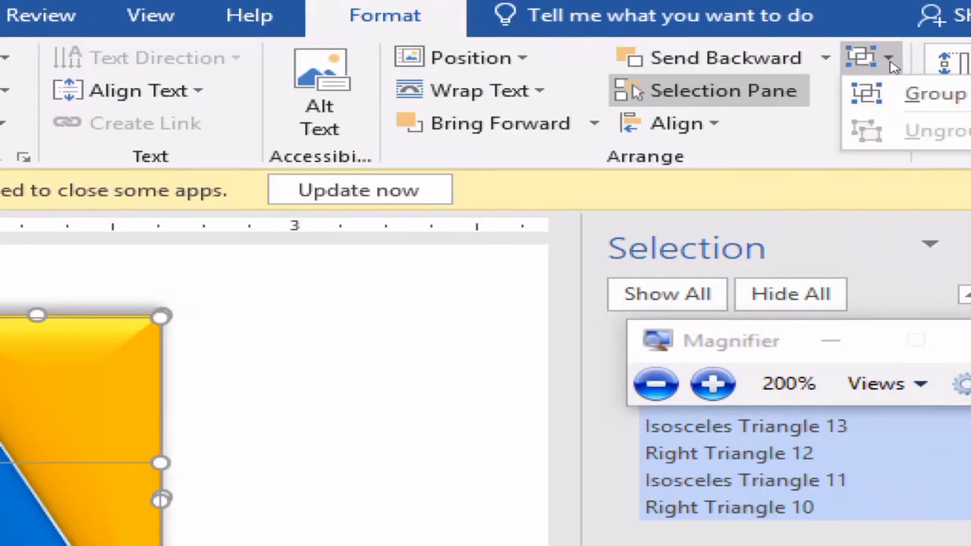
click(910, 93)
key(super+minus)
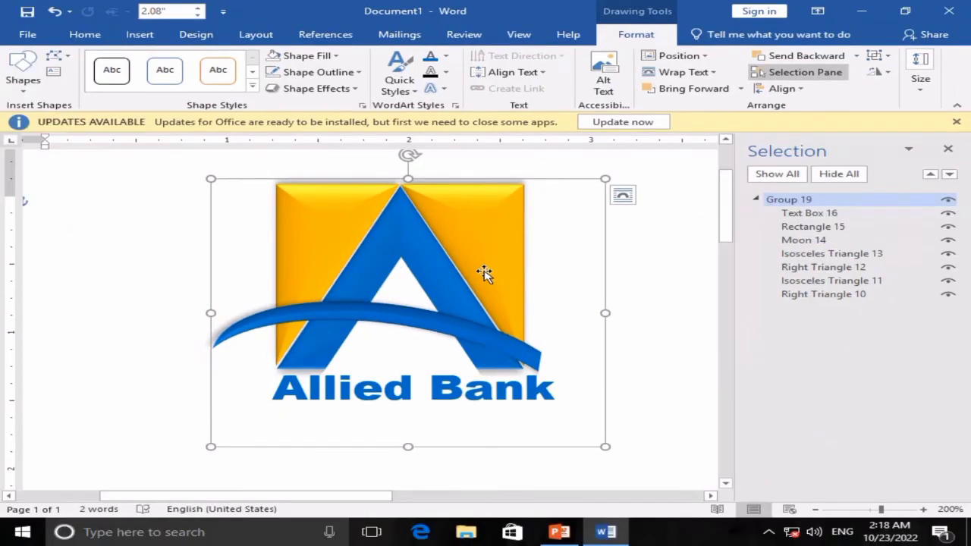